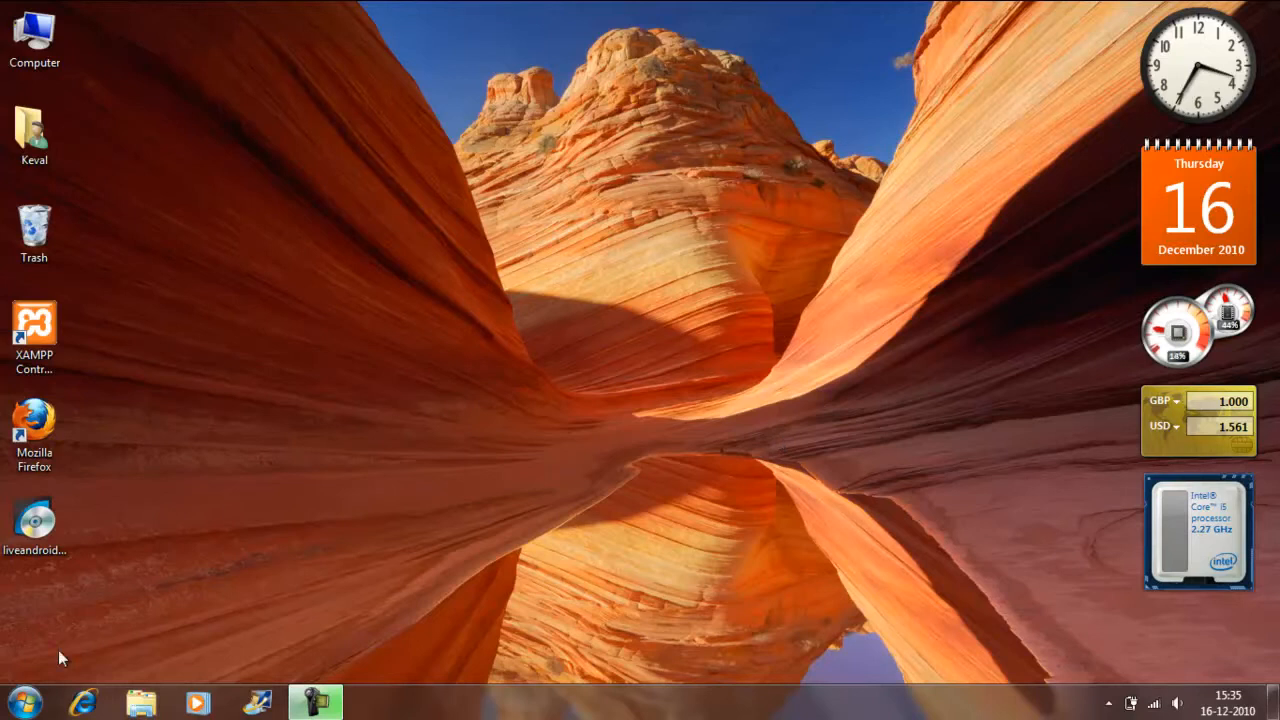
Open Notepad and write "VirtualBox - Oracle" as the first line of a new note.
{"action": "key", "text": "super+r"}
{"action": "type", "text": "notepad"}
{"action": "key", "text": "Return"}
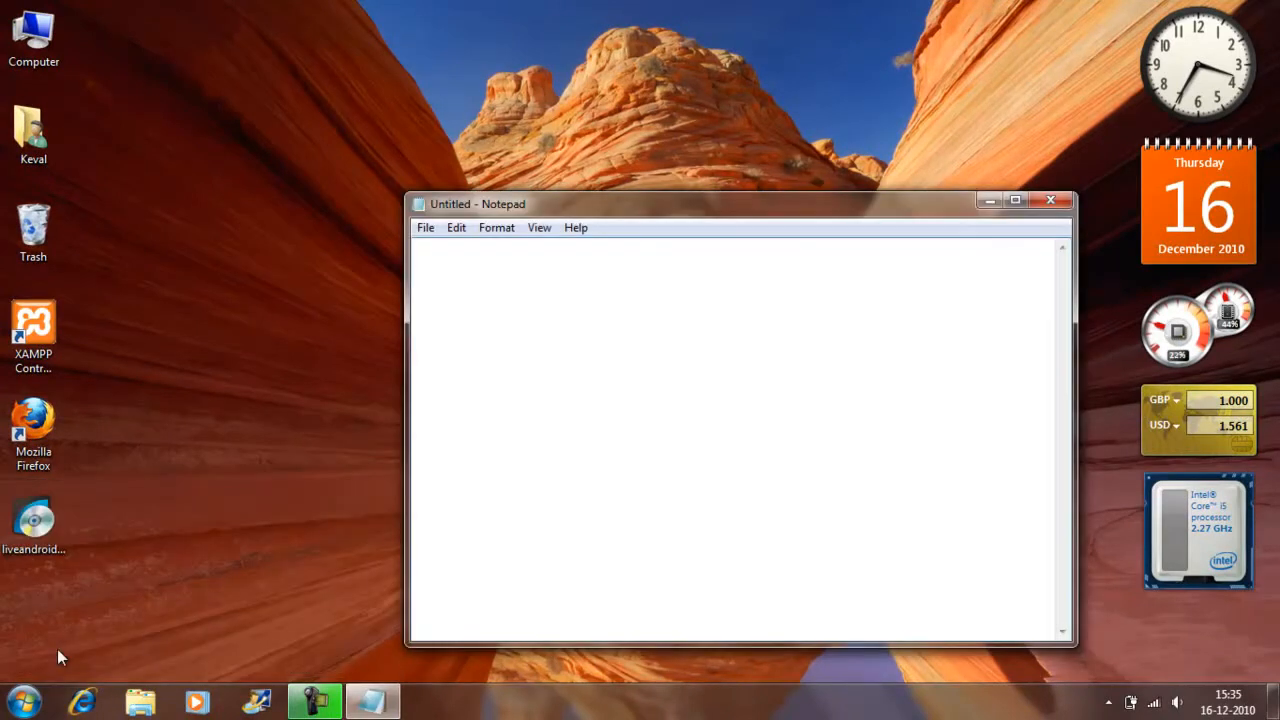
{"action": "type", "text": "Virtual"}
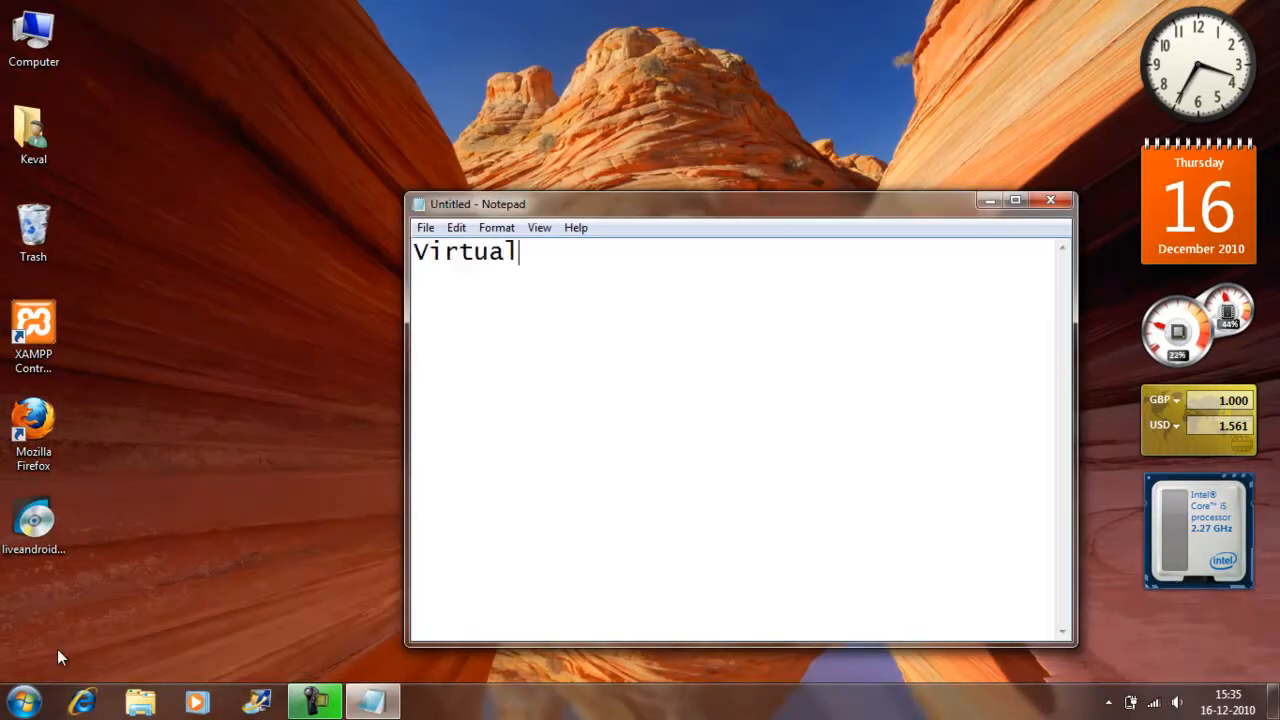
{"action": "type", "text": "Box - Oracle"}
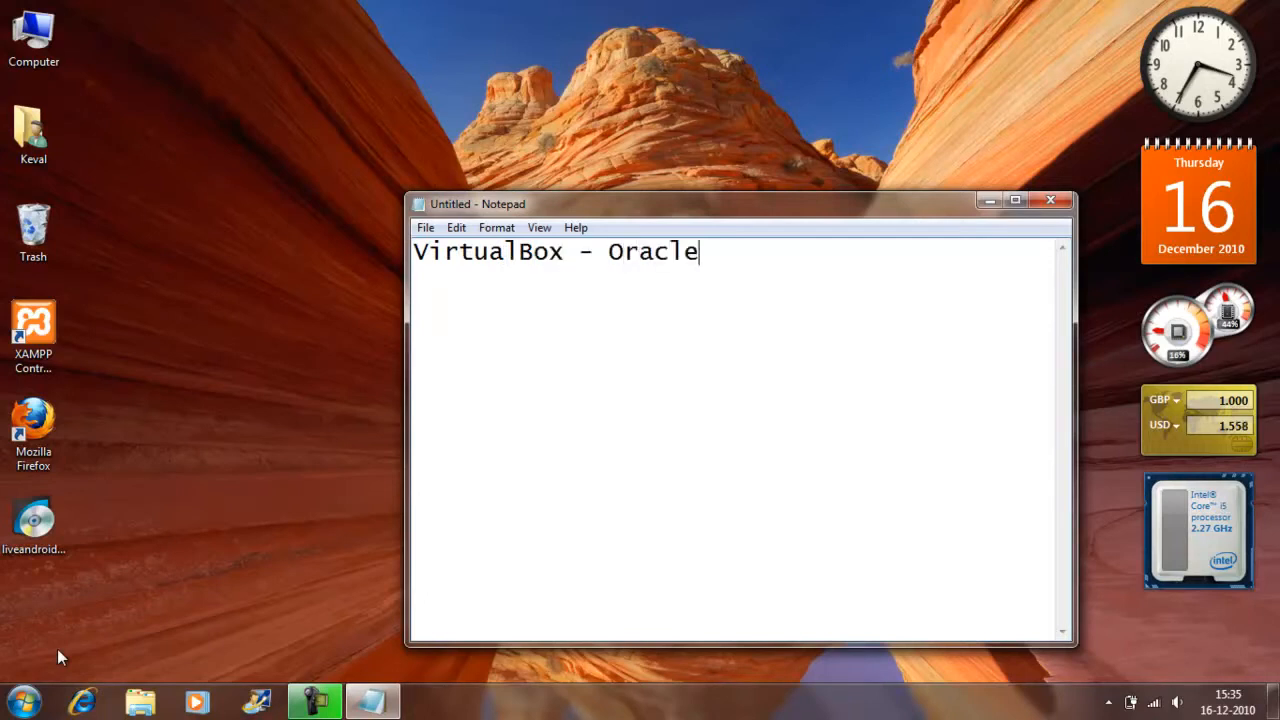
Add a second line reading "iso Android OS." to the note and close Notepad without saving.
{"action": "key", "text": "Return"}
{"action": "type", "text": "iso Andr"}
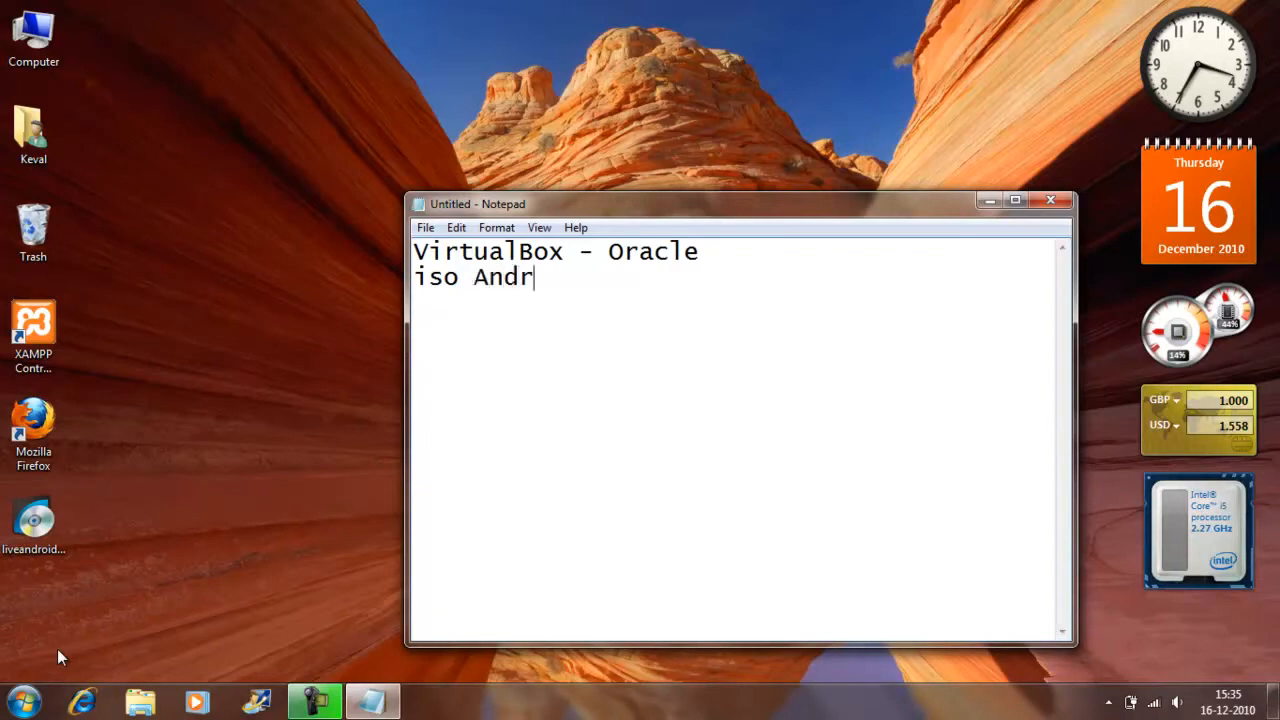
{"action": "type", "text": "oid OS."}
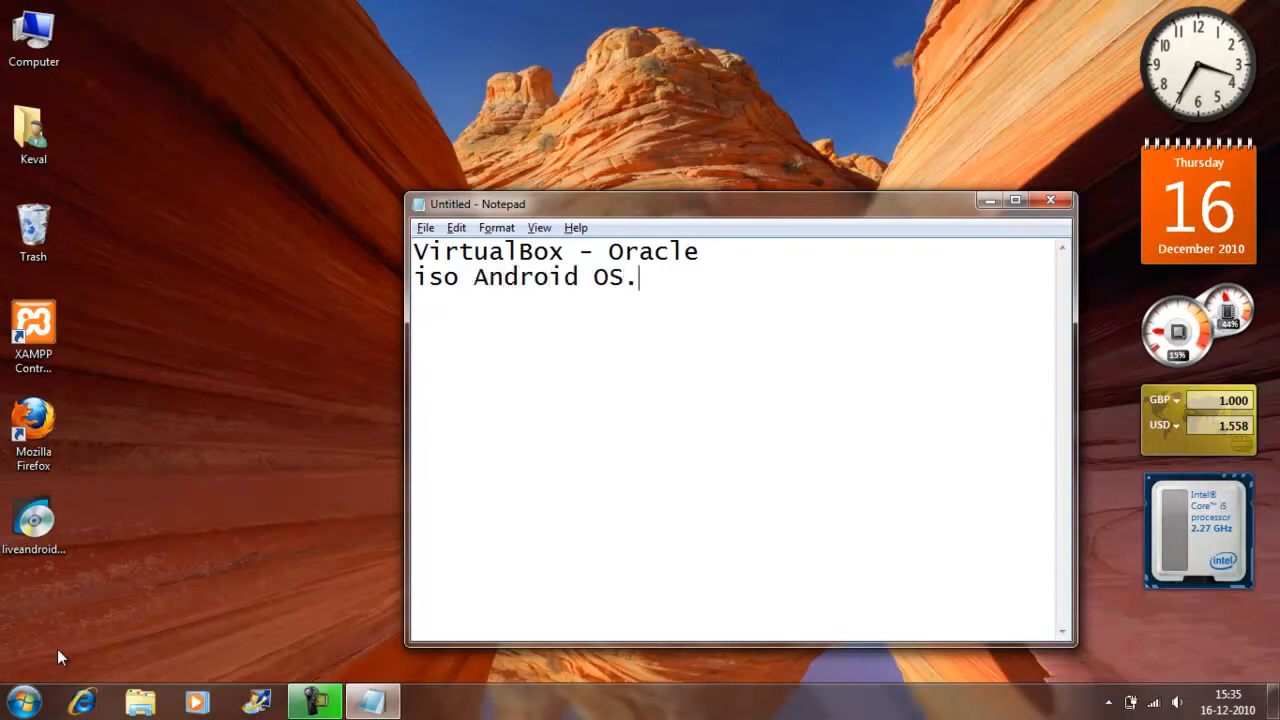
{"action": "key", "text": "alt+F4"}
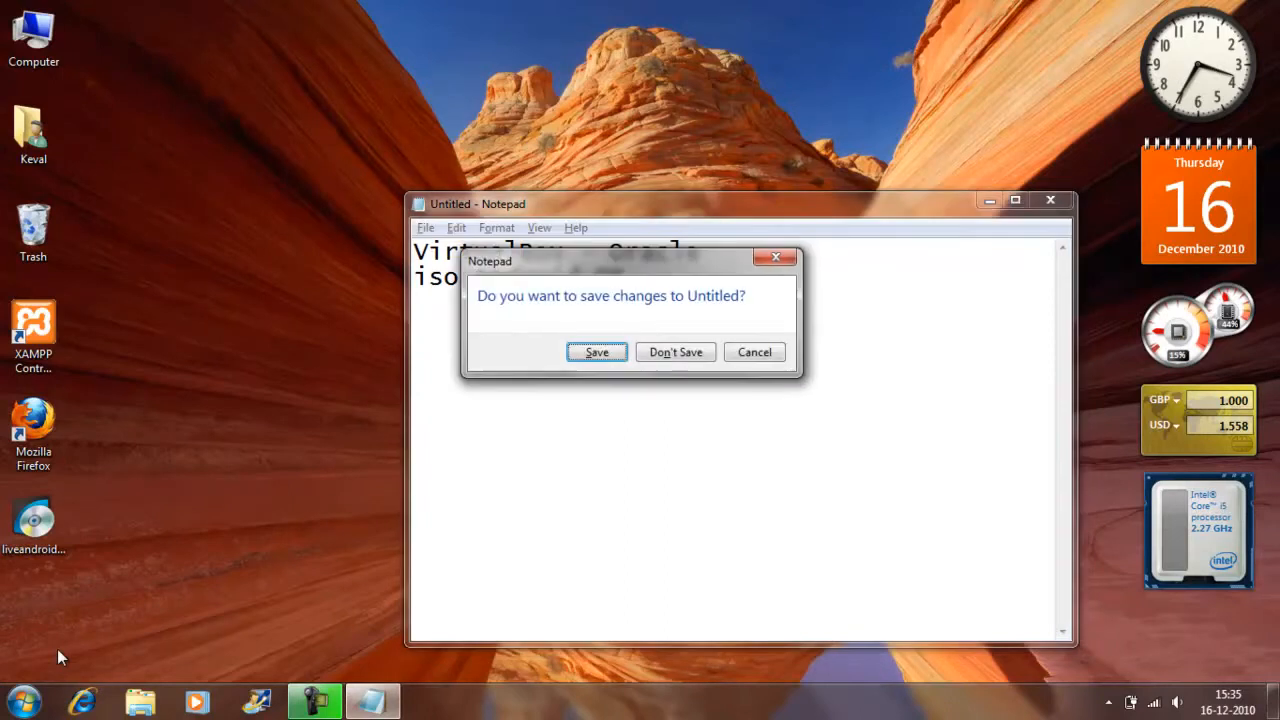
{"action": "left_click", "coordinate": [688, 355]}
{"action": "double_click", "coordinate": [33, 425]}
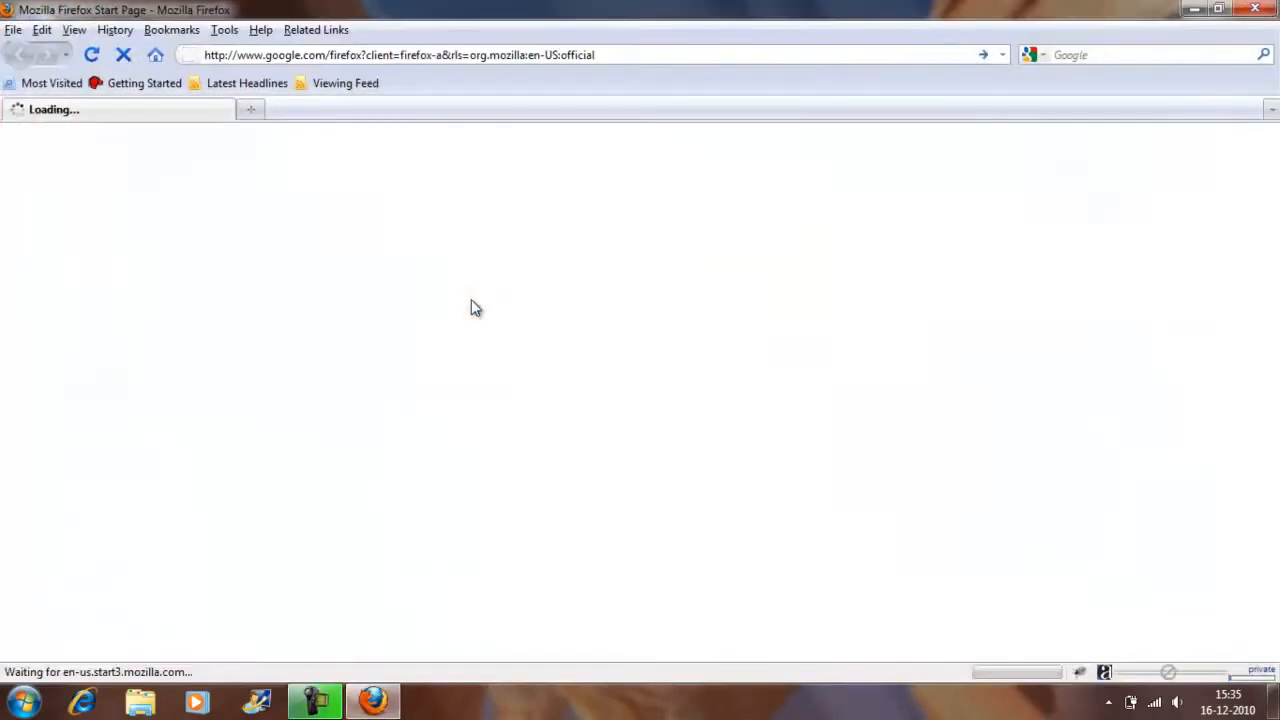
{"action": "type", "text": "virtua"}
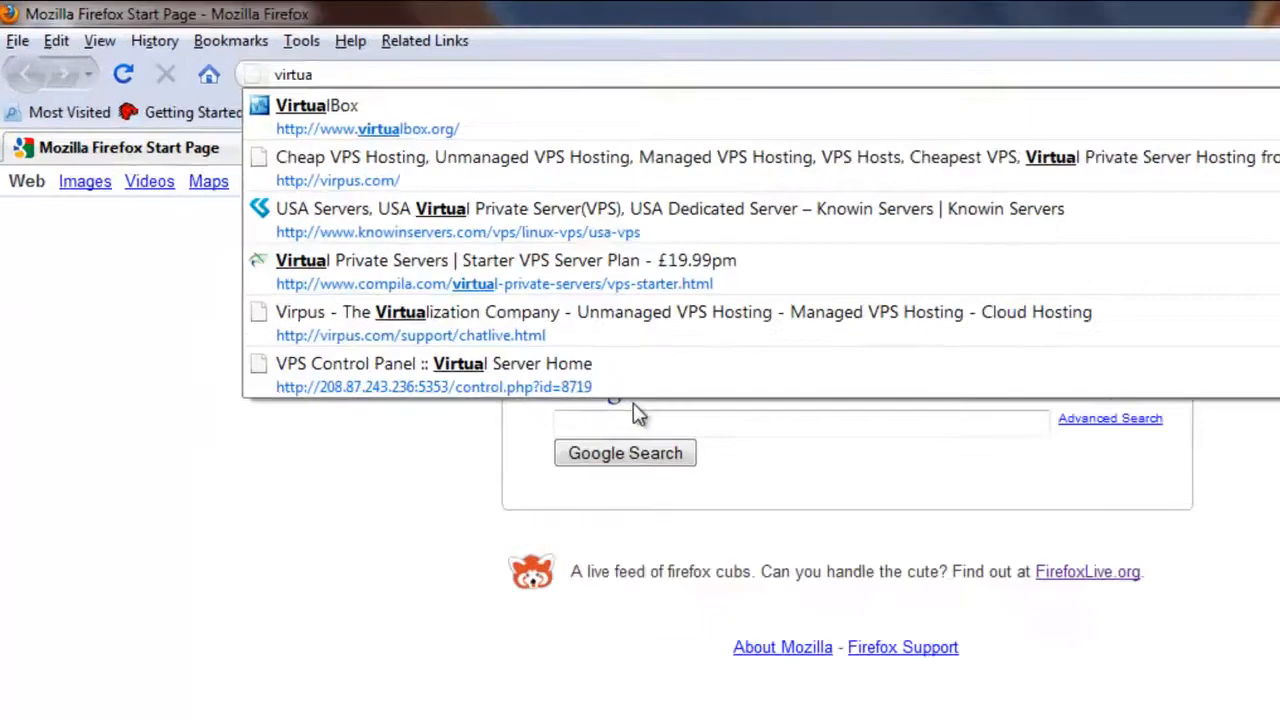
{"action": "key", "text": "Down"}
{"action": "key", "text": "Return"}
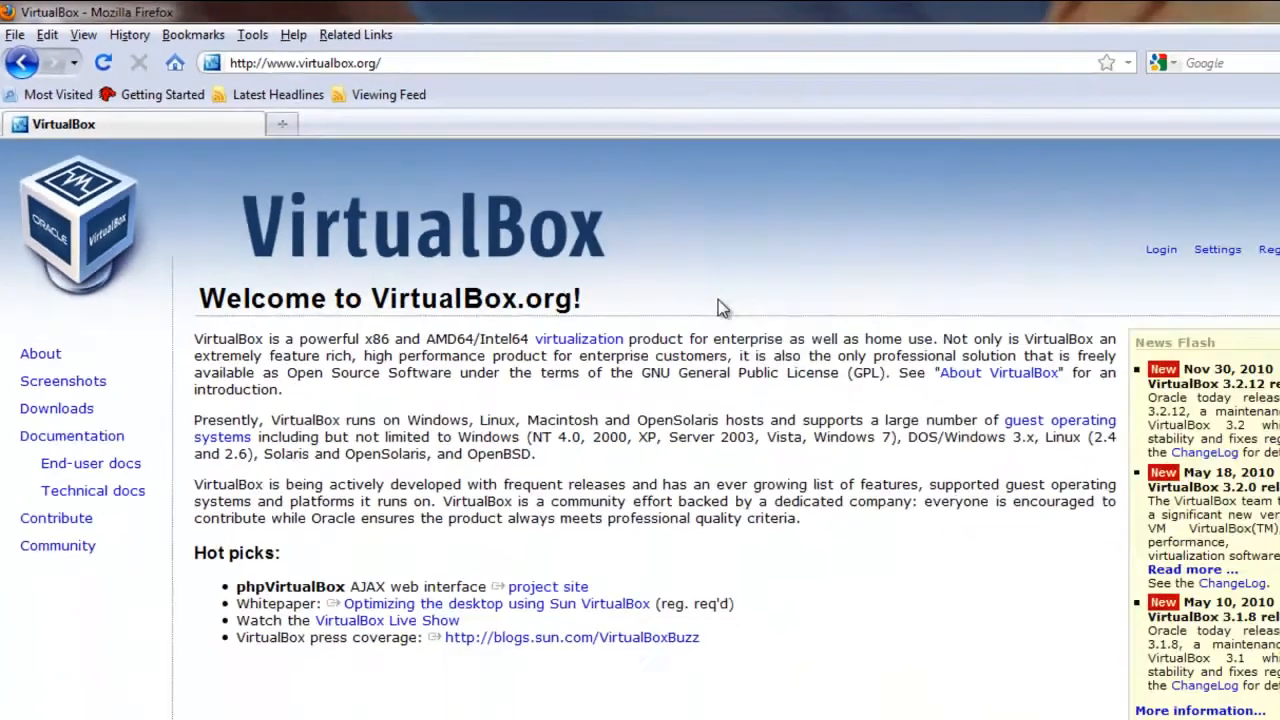
{"action": "left_click_drag", "start_coordinate": [634, 266], "coordinate": [749, 595]}
{"action": "left_click", "coordinate": [749, 595]}
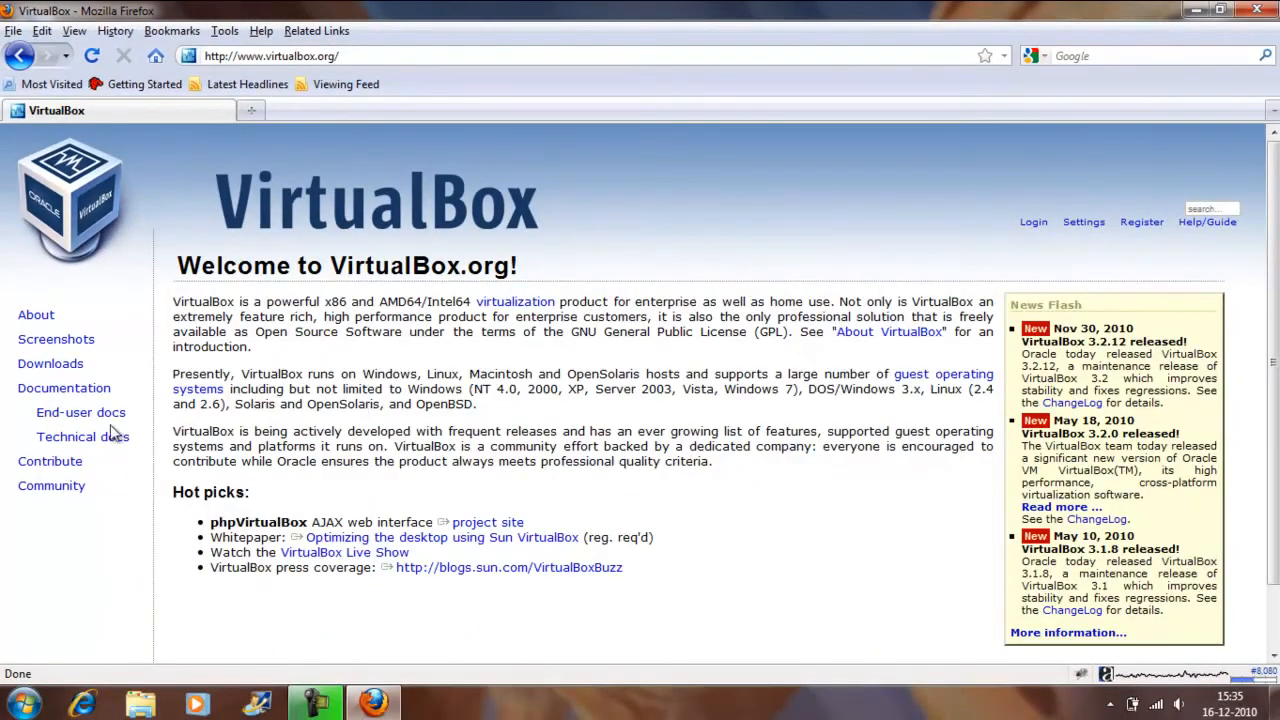
Open the site's Downloads page, review the VirtualBox 3.2.12 binaries for the different host systems, and close the browser.
{"action": "left_click", "coordinate": [60, 366]}
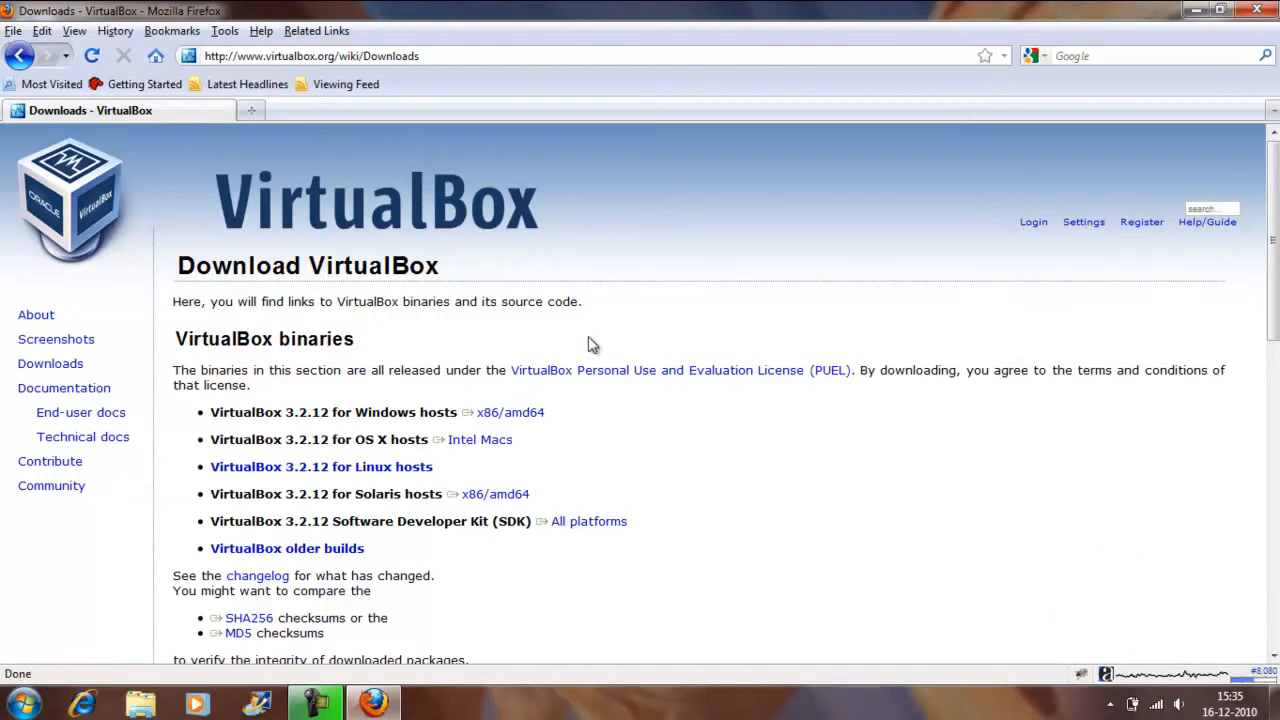
{"action": "left_click_drag", "start_coordinate": [603, 366], "coordinate": [706, 606]}
{"action": "left_click", "coordinate": [706, 606]}
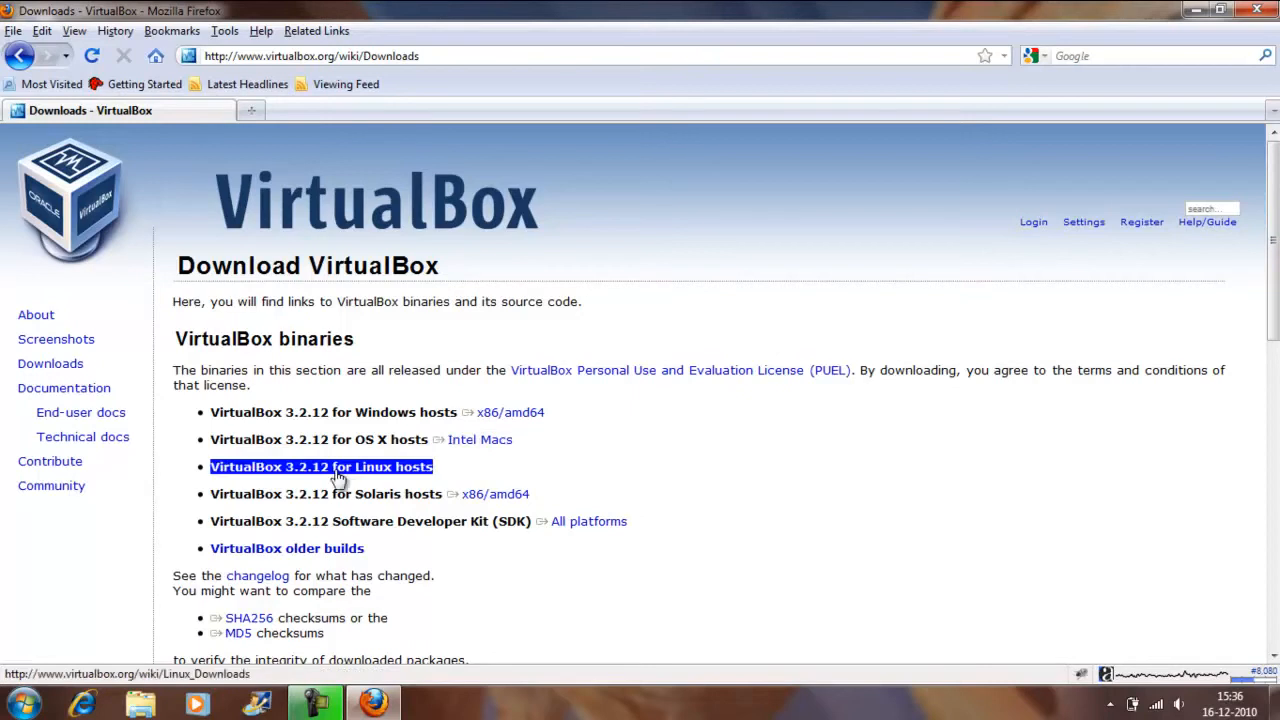
{"action": "left_click", "coordinate": [1257, 10]}
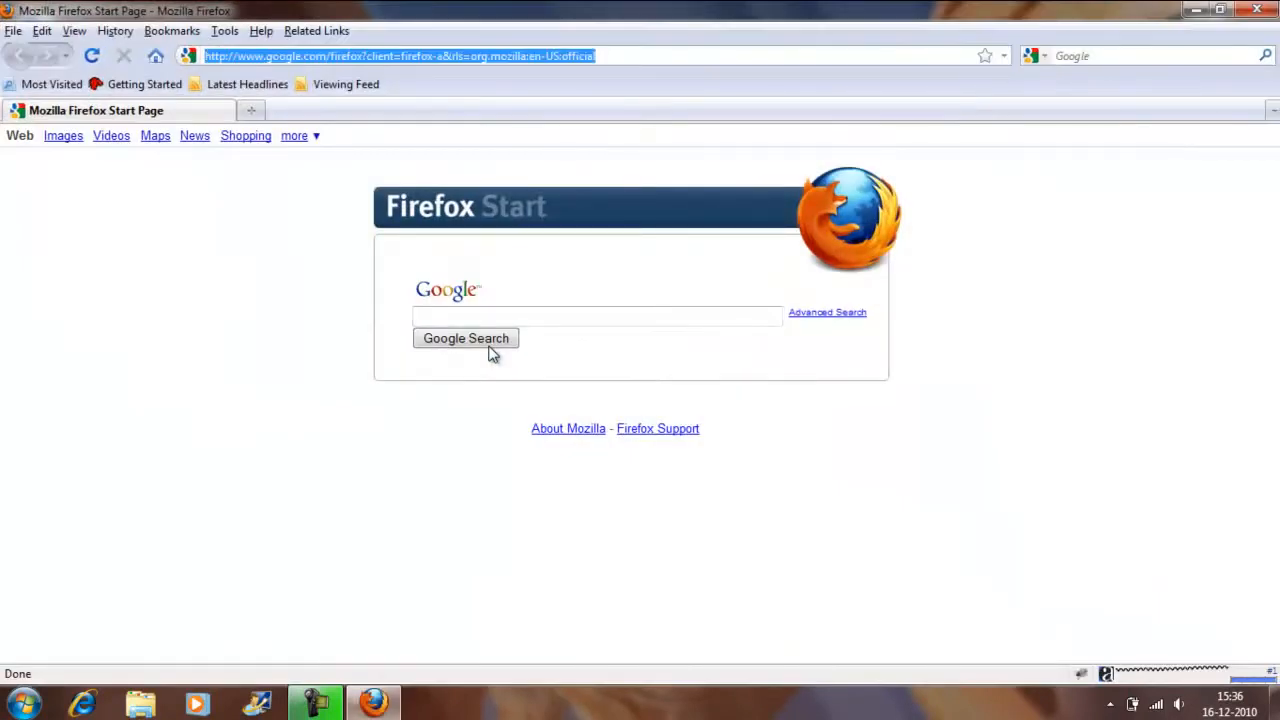
Go to the live-android project page at code.google.com/p/live-android/ in Firefox.
{"action": "type", "text": "code."}
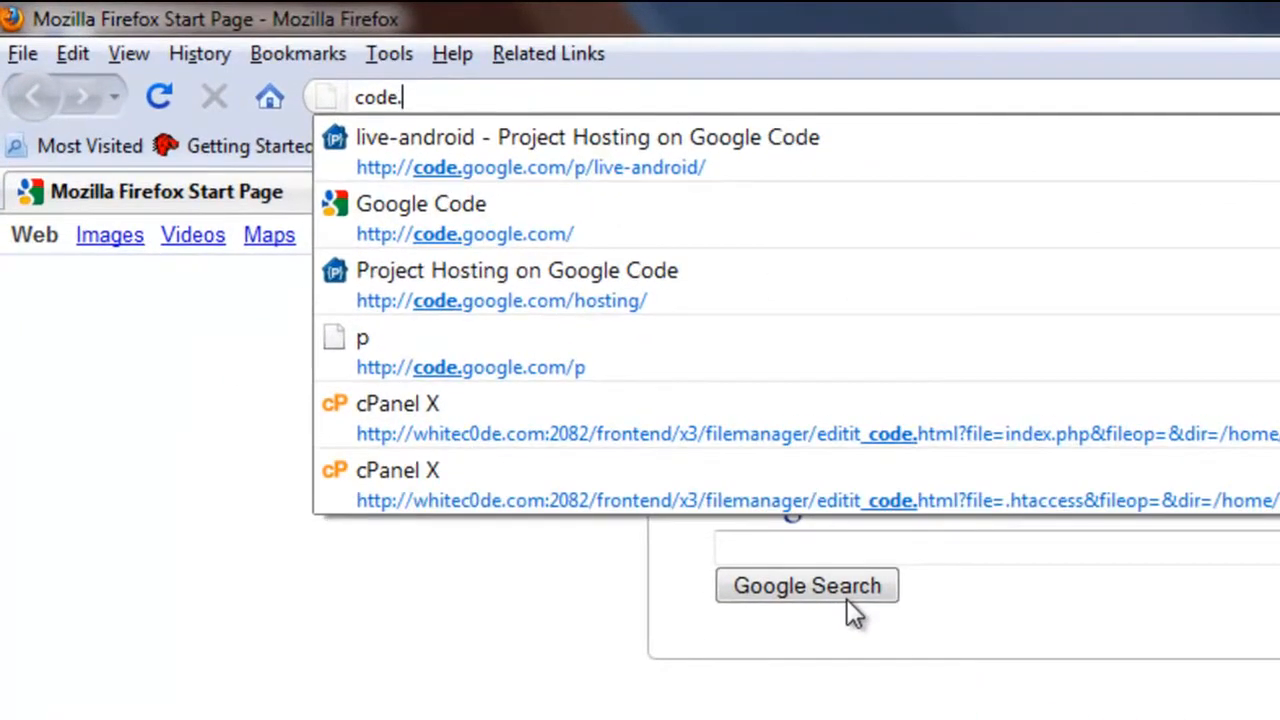
{"action": "key", "text": "Down"}
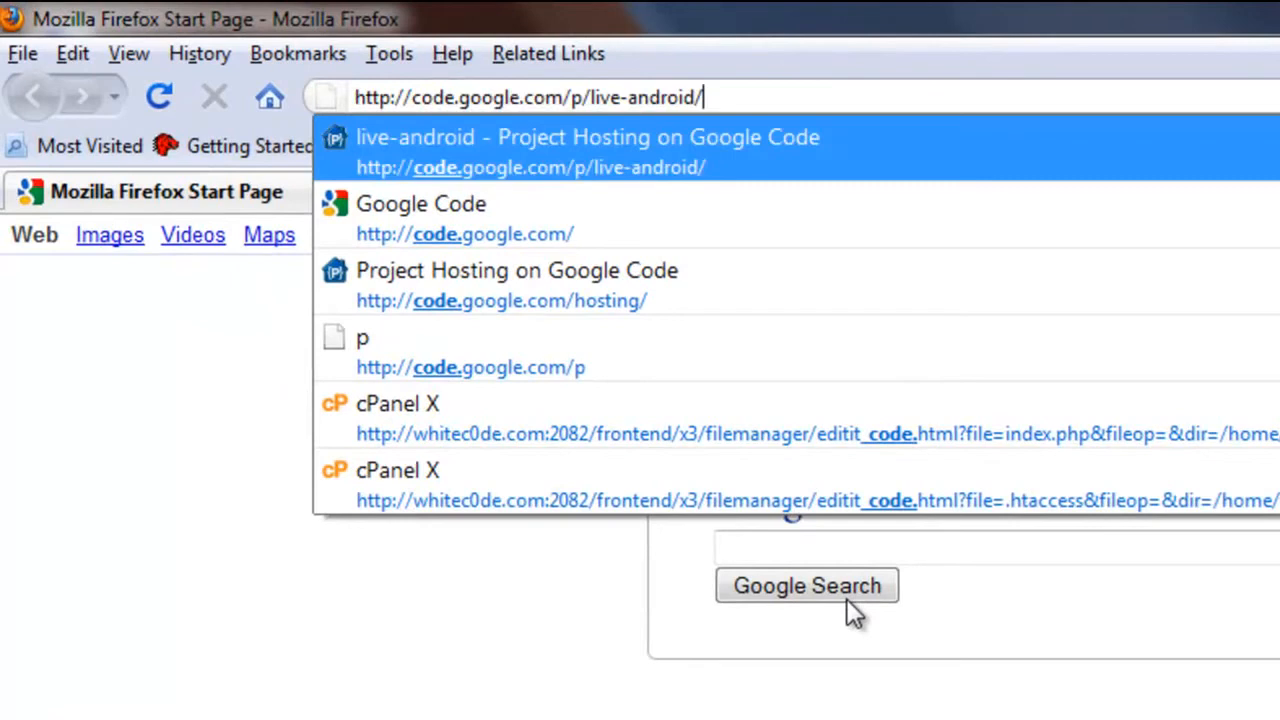
{"action": "key", "text": "Return"}
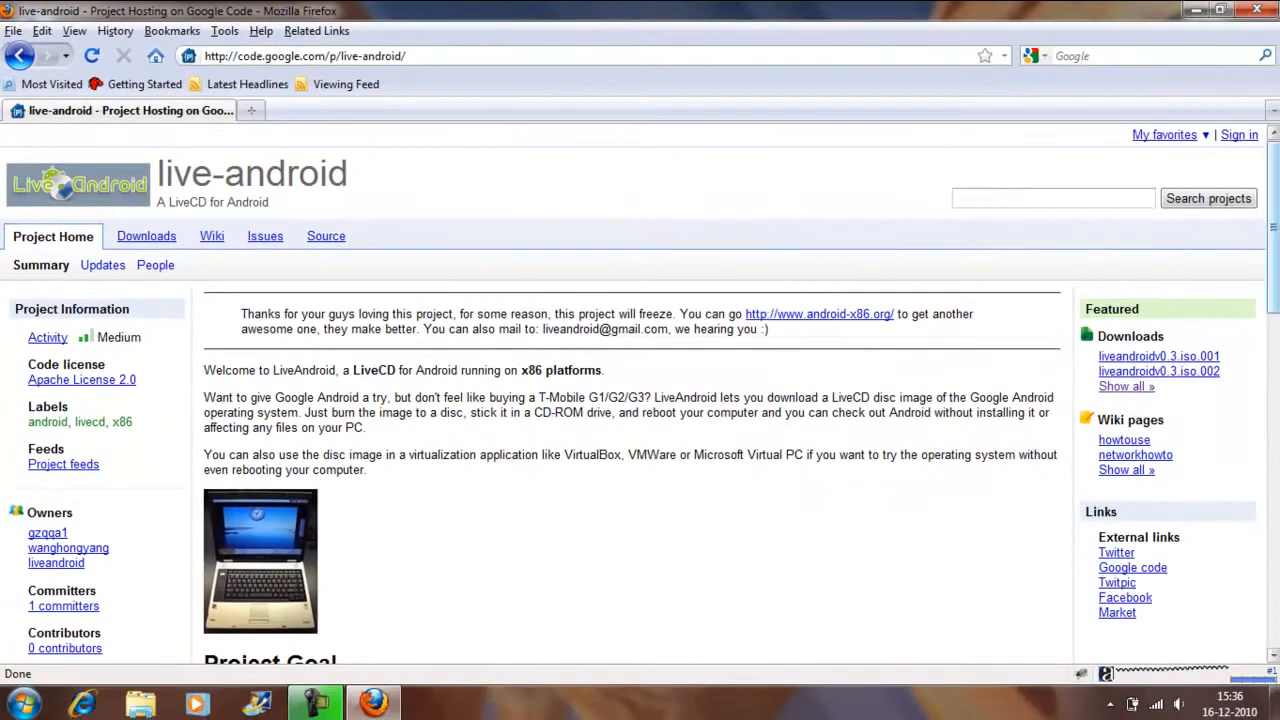
Open the live-android project's downloads list, look through the available LiveAndroid files, and close the browser.
{"action": "scroll", "coordinate": [640, 393], "scroll_direction": "down", "scroll_amount": 8}
{"action": "scroll", "coordinate": [640, 393], "scroll_direction": "up", "scroll_amount": 5}
{"action": "scroll", "coordinate": [1119, 400], "scroll_direction": "down", "scroll_amount": 8}
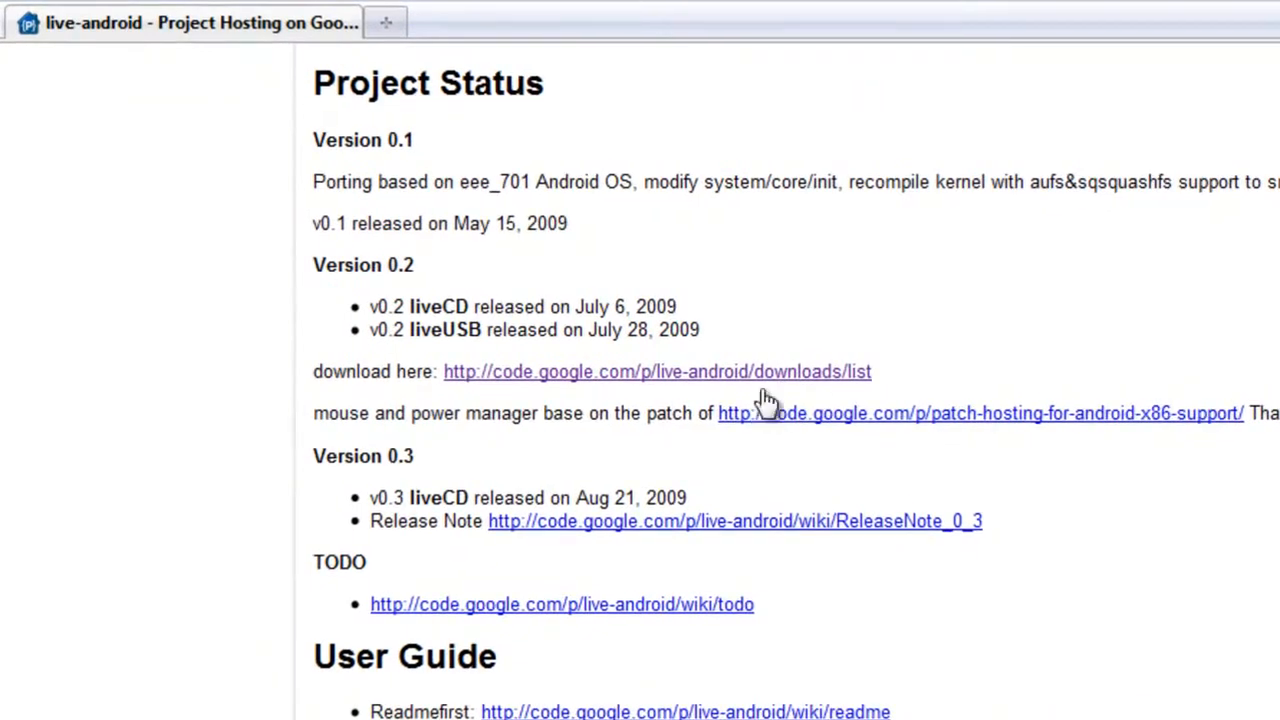
{"action": "left_click", "coordinate": [825, 372]}
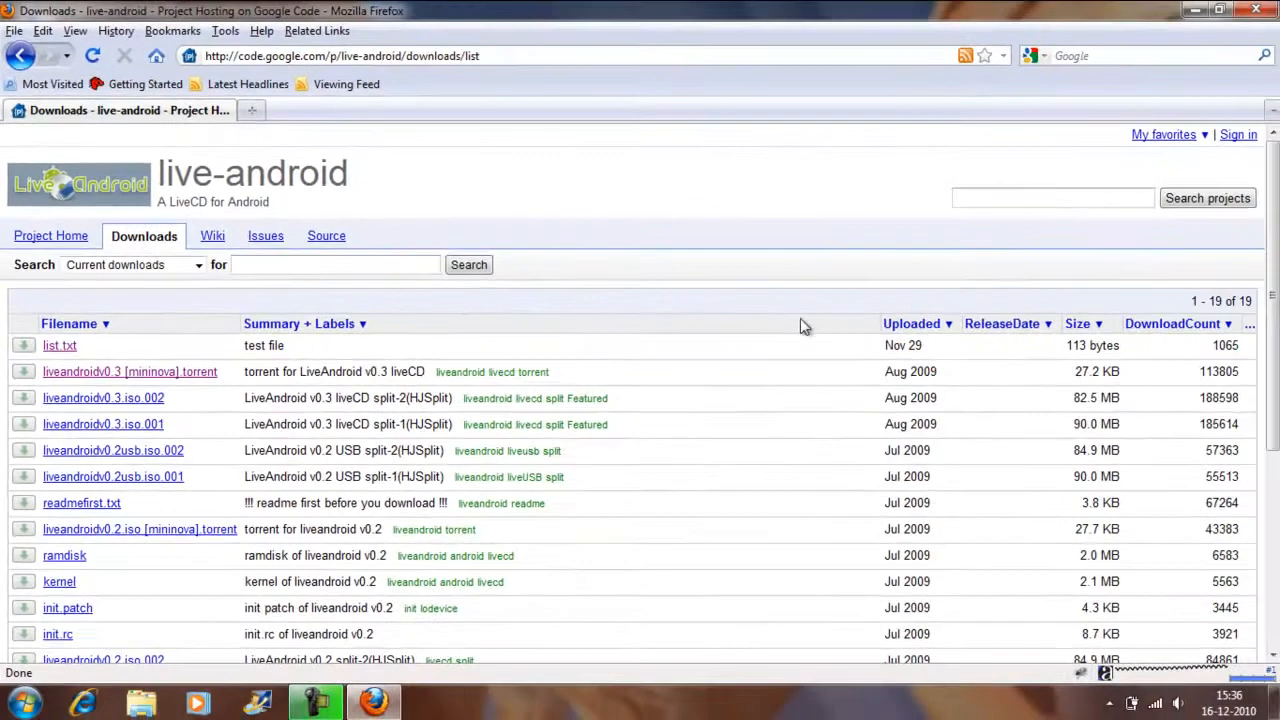
{"action": "scroll", "coordinate": [1180, 266], "scroll_direction": "down", "scroll_amount": 1}
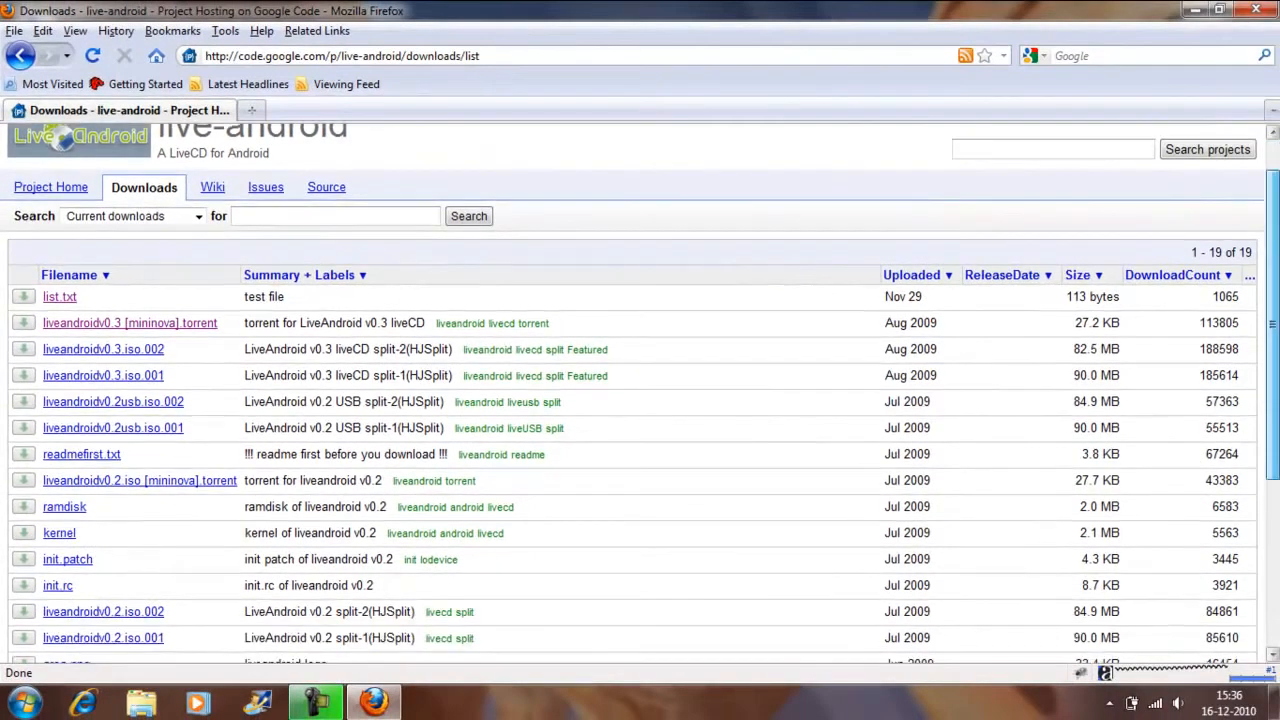
{"action": "scroll", "coordinate": [640, 393], "scroll_direction": "down", "scroll_amount": 1}
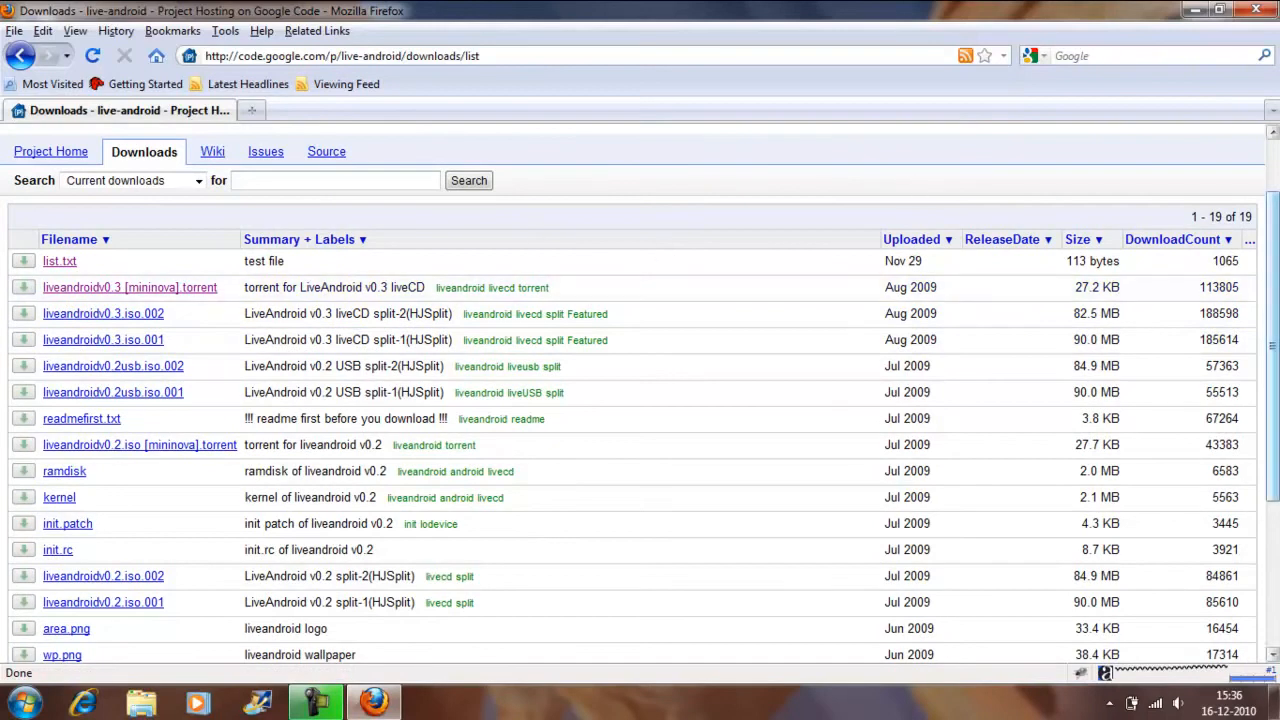
{"action": "scroll", "coordinate": [850, 210], "scroll_direction": "up", "scroll_amount": 2}
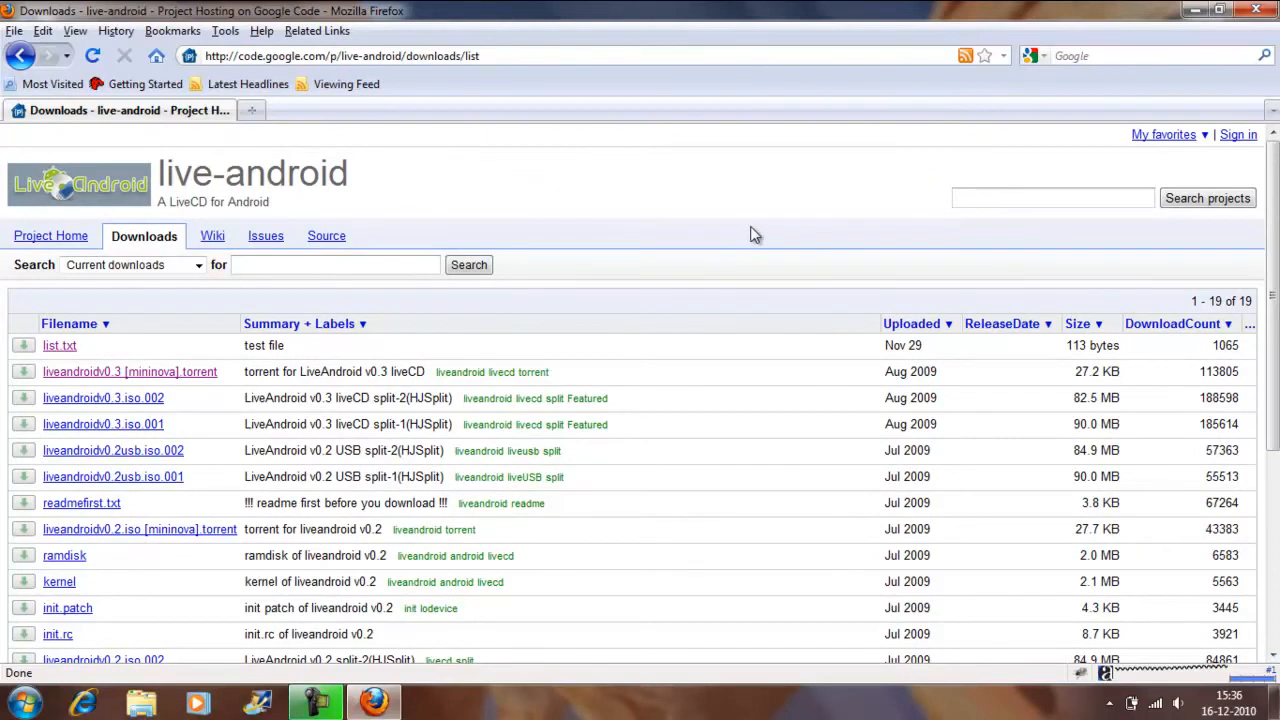
{"action": "left_click", "coordinate": [1256, 10]}
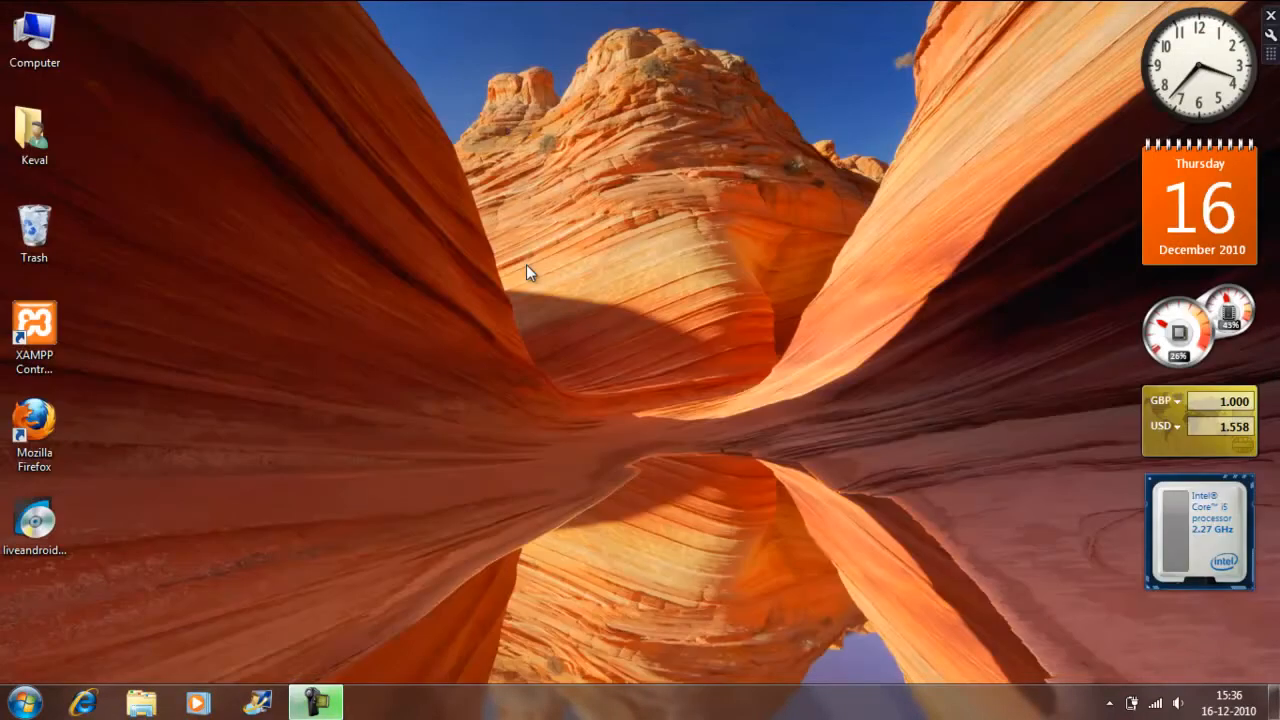
{"action": "left_click", "coordinate": [42, 540]}
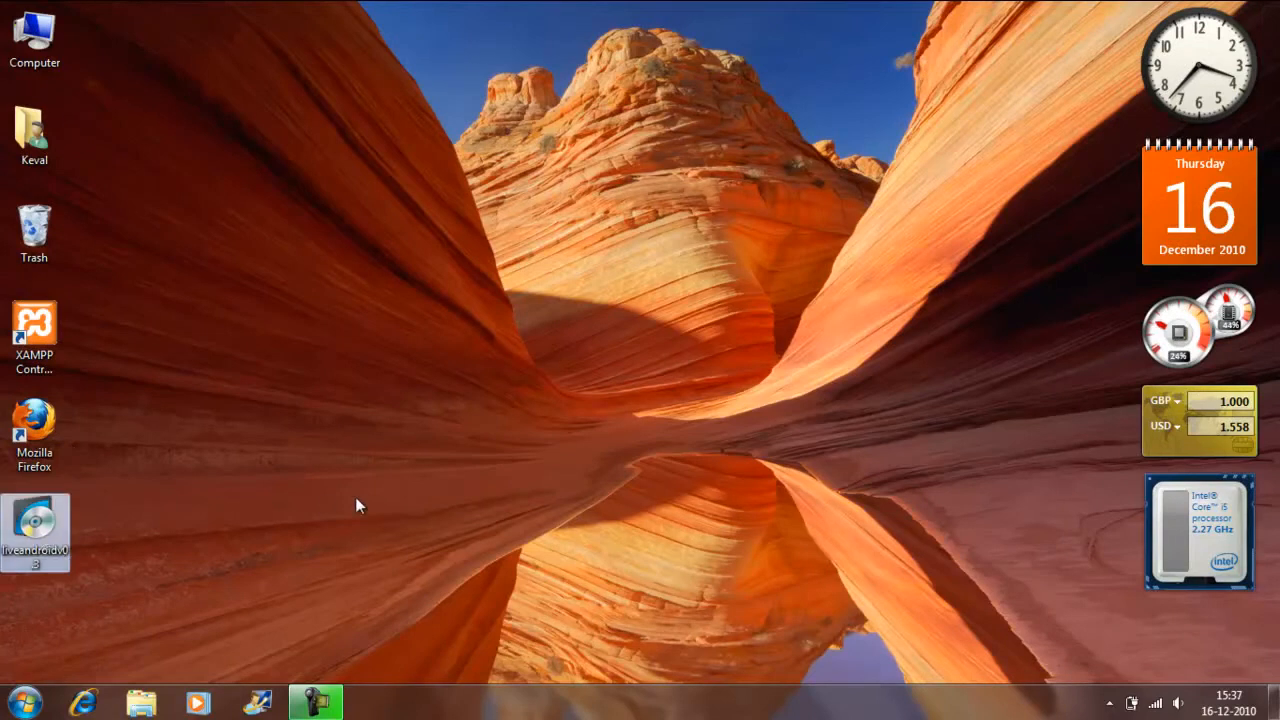
{"action": "left_click", "coordinate": [244, 549]}
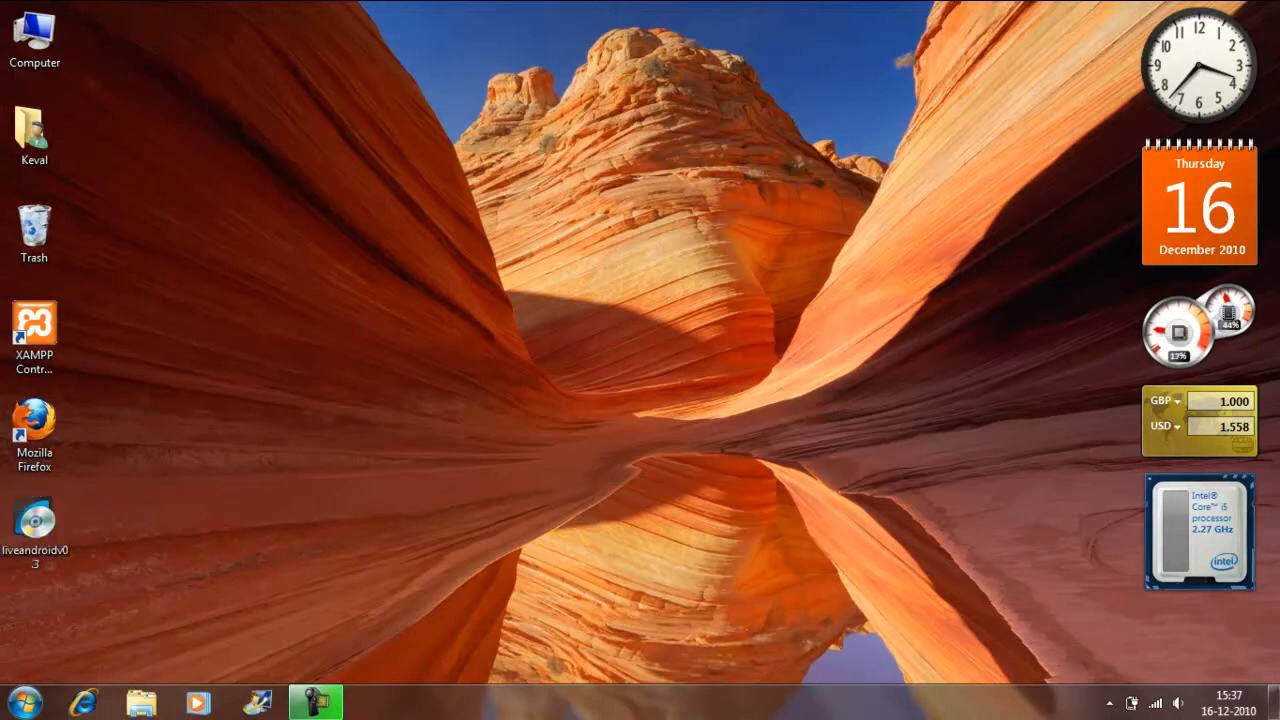
Search the installed programs for "virtual" and launch VirtualBox.
{"action": "left_click", "coordinate": [24, 702]}
{"action": "type", "text": "virtual"}
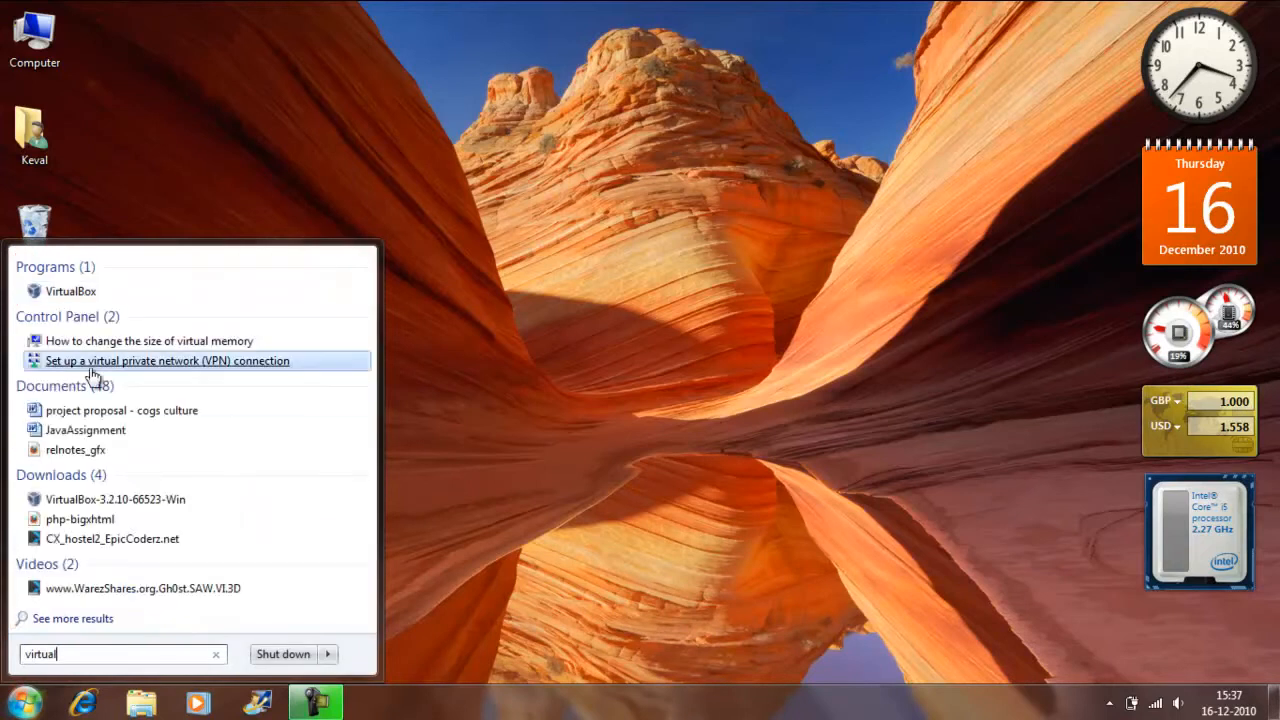
{"action": "left_click", "coordinate": [114, 292]}
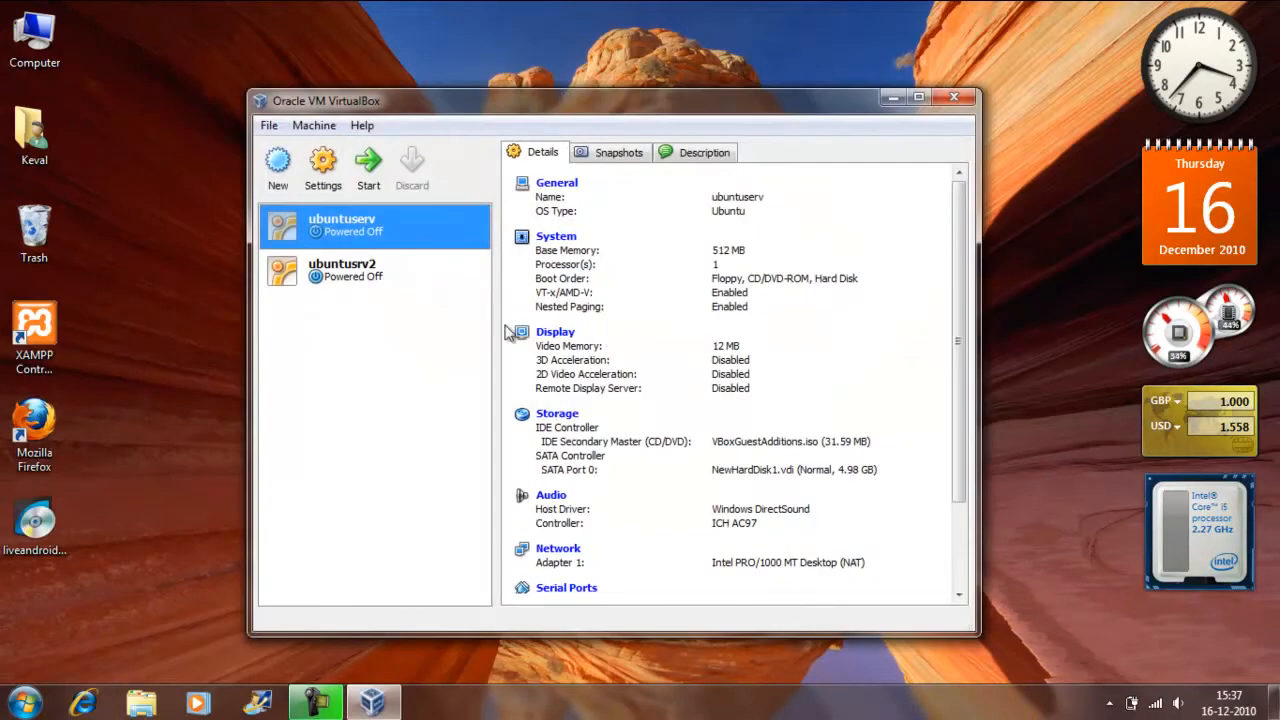
Start creating a new virtual machine and name it AndroidOS.
{"action": "left_click", "coordinate": [278, 165]}
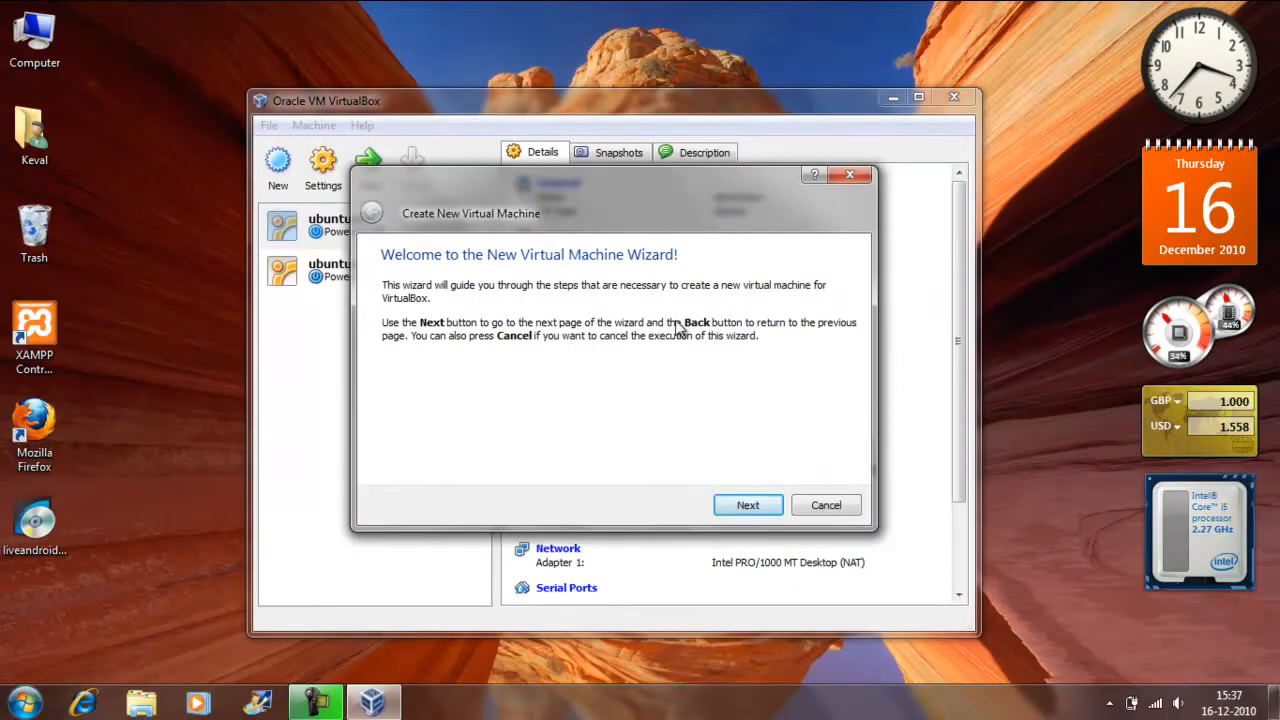
{"action": "left_click", "coordinate": [758, 508]}
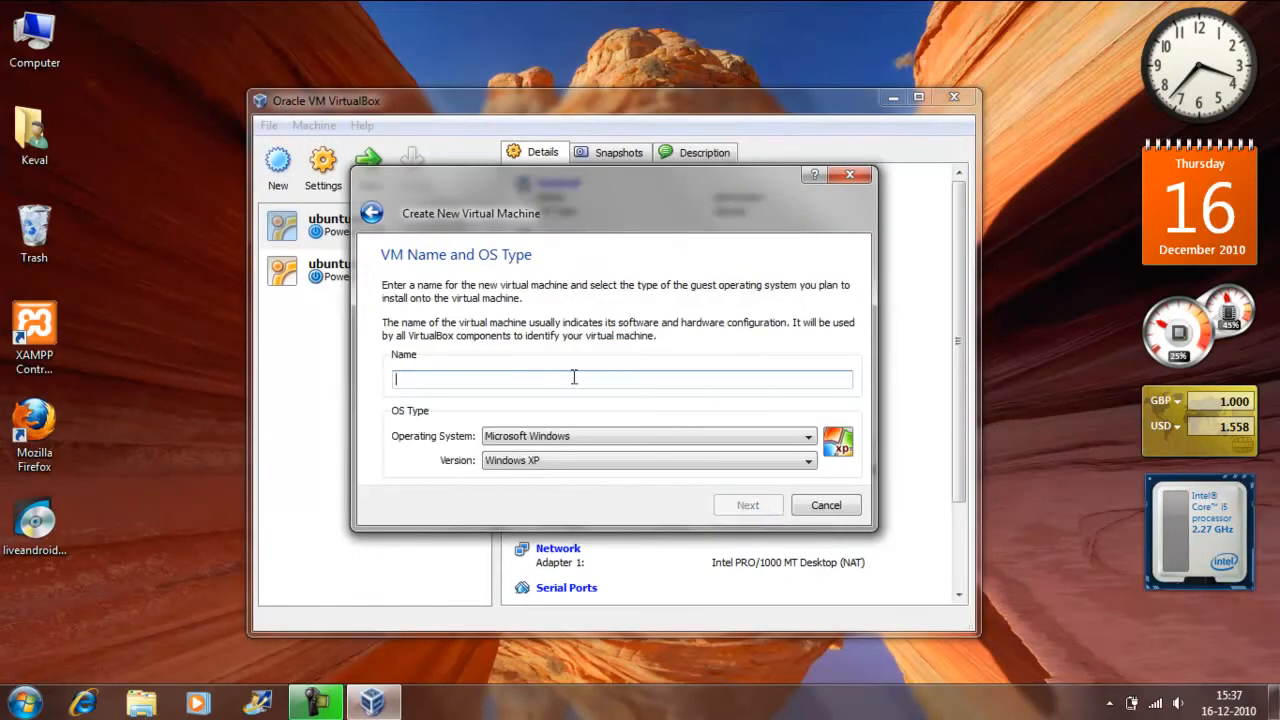
{"action": "type", "text": "AndroidOS"}
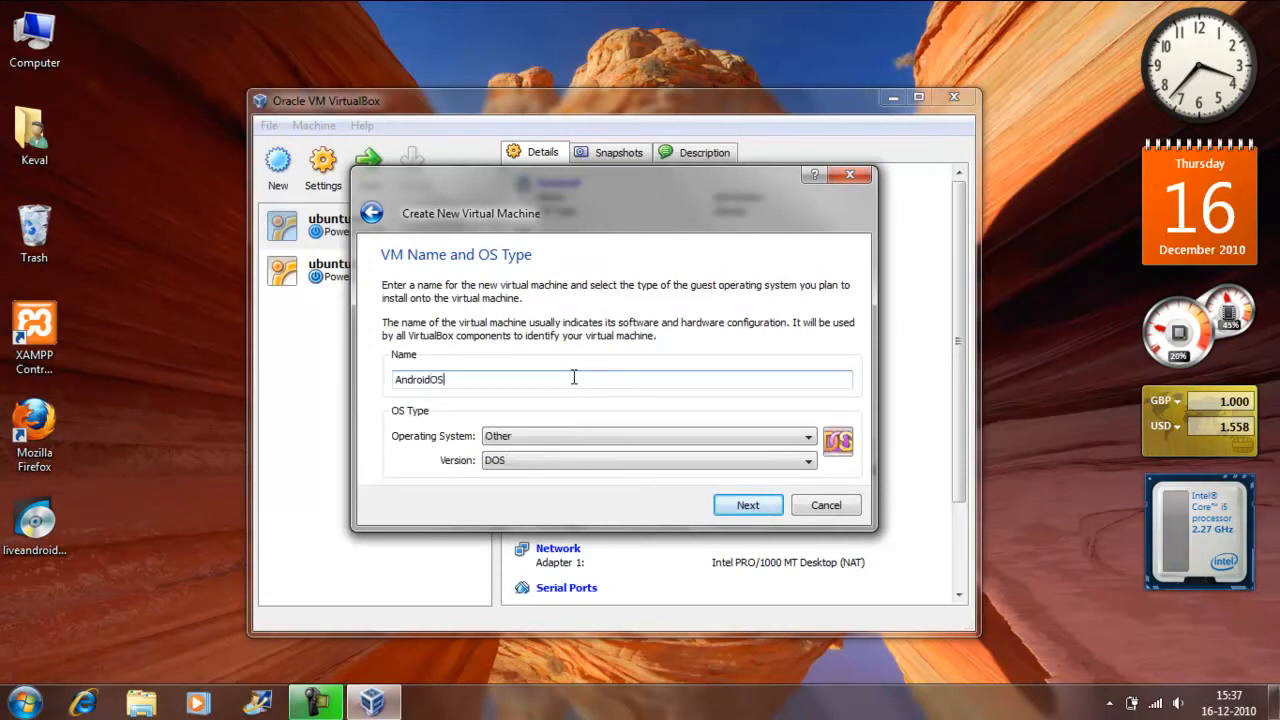
Set the virtual machine's operating system to Linux and its version to Other Linux, and continue to the memory settings.
{"action": "left_click", "coordinate": [742, 441]}
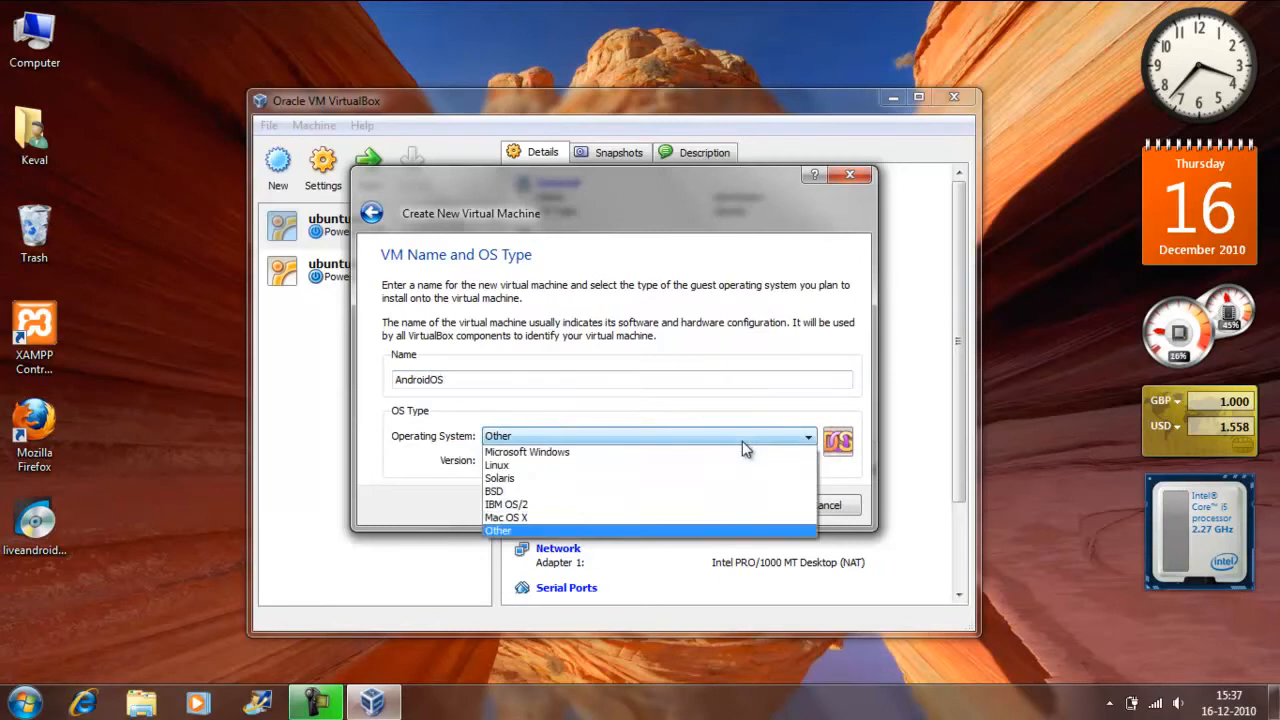
{"action": "left_click", "coordinate": [807, 467]}
{"action": "left_click", "coordinate": [813, 462]}
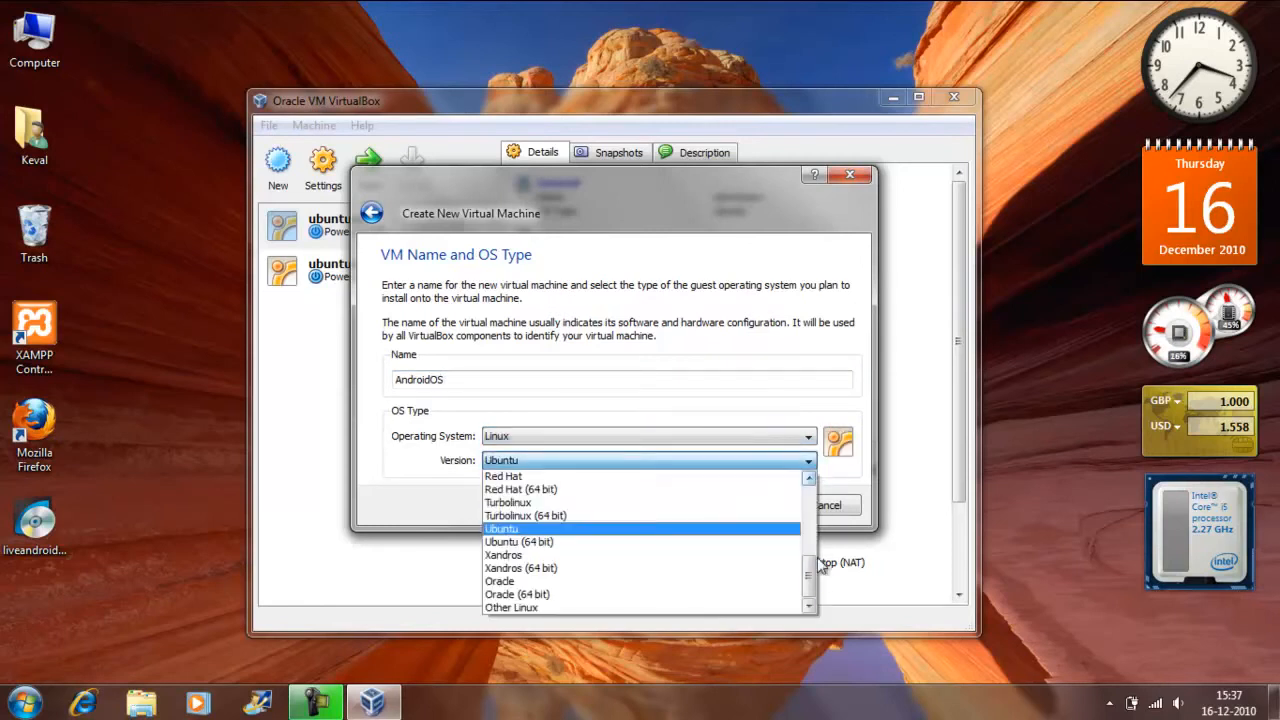
{"action": "left_click", "coordinate": [735, 607]}
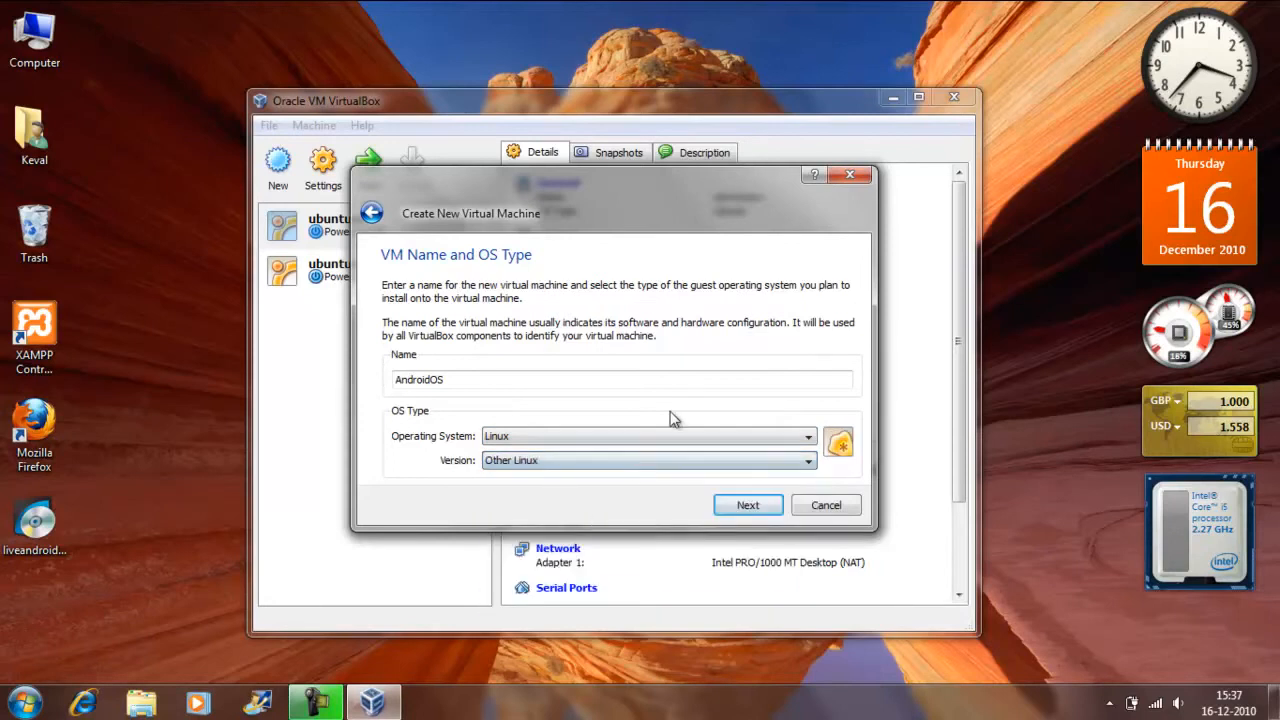
{"action": "left_click", "coordinate": [749, 505]}
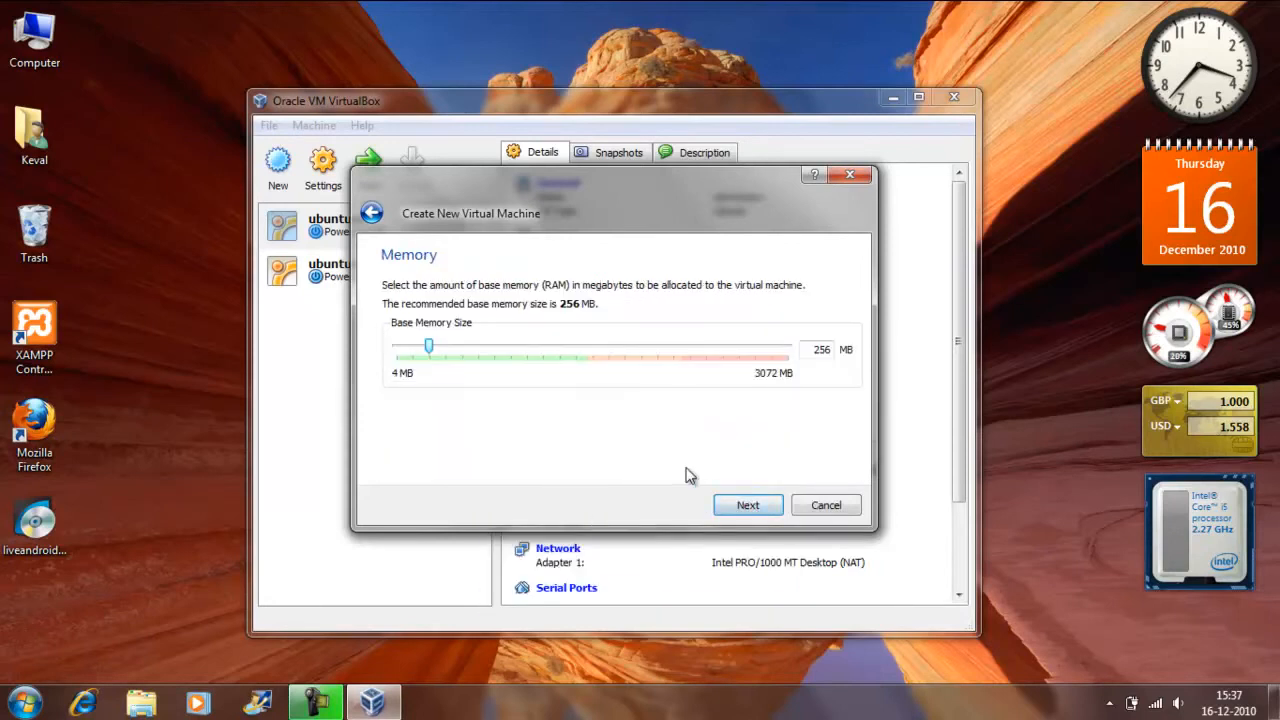
Accept 256 MB of base memory and start creating a new boot hard disk for the virtual machine.
{"action": "left_click", "coordinate": [730, 507]}
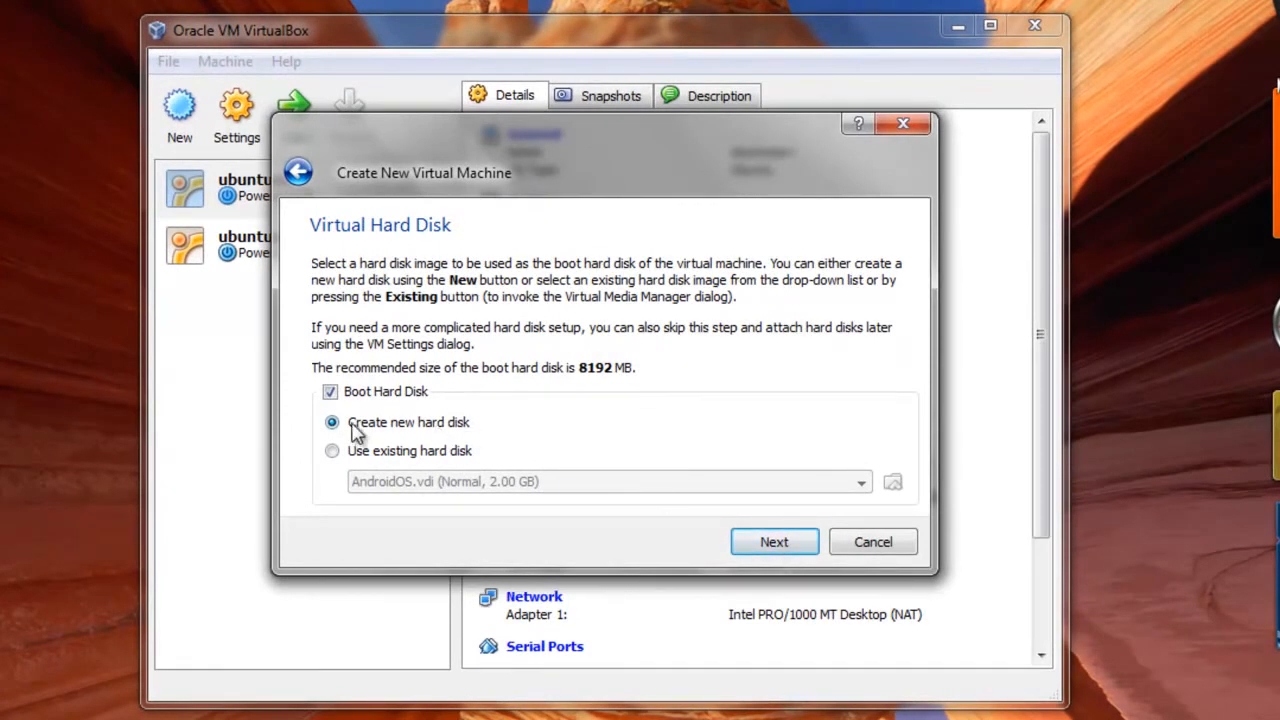
{"action": "left_click", "coordinate": [771, 546]}
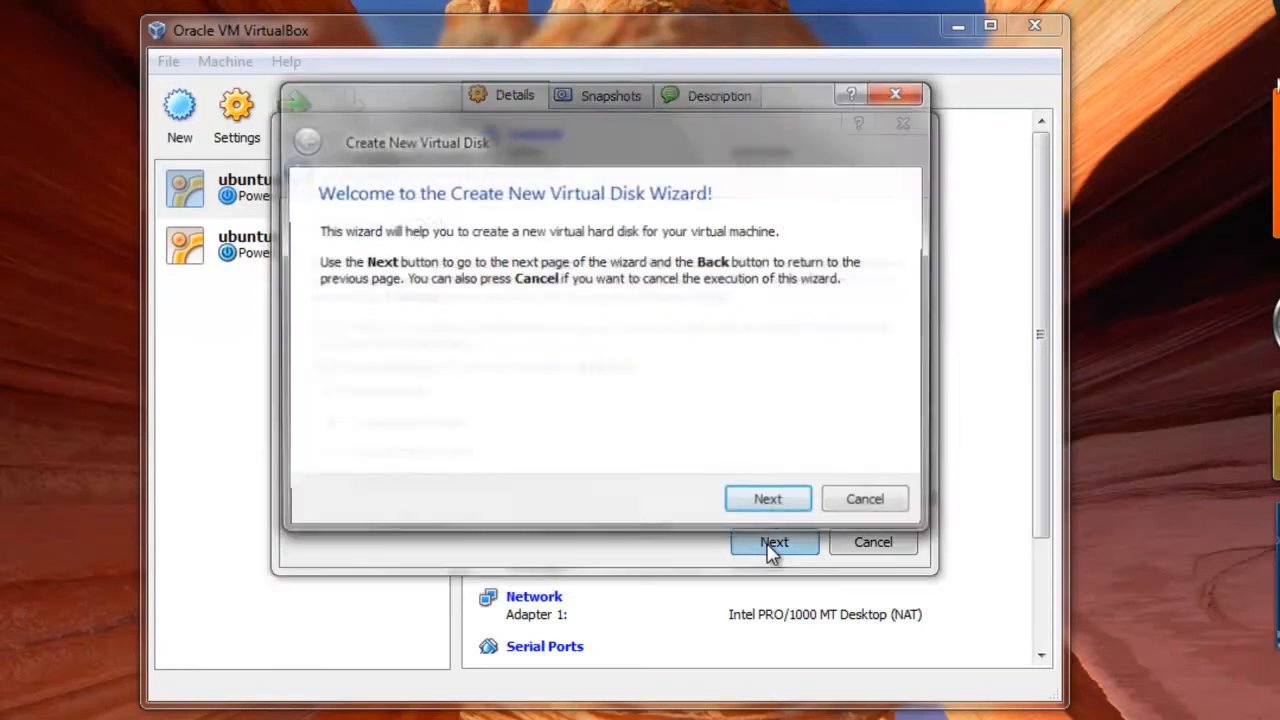
Try to create a fixed-size 2 GB virtual hard disk at the AndroidOS location.
{"action": "left_click", "coordinate": [805, 508]}
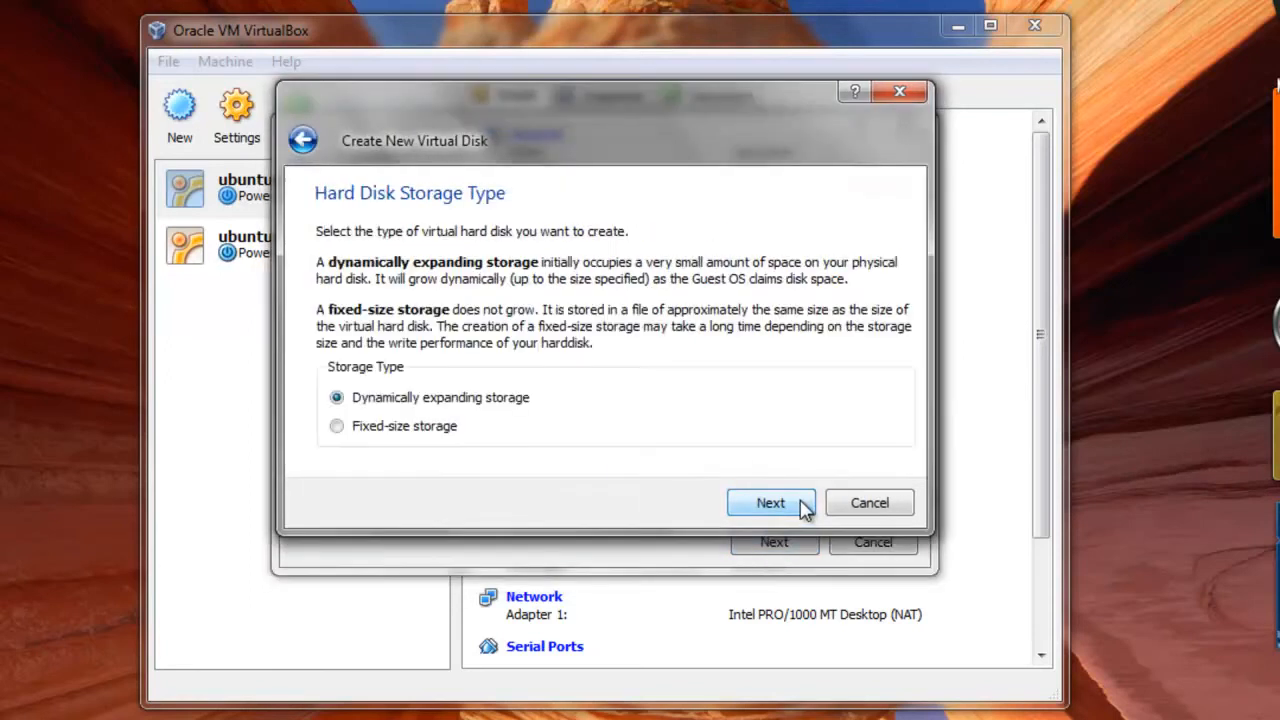
{"action": "left_click", "coordinate": [442, 432]}
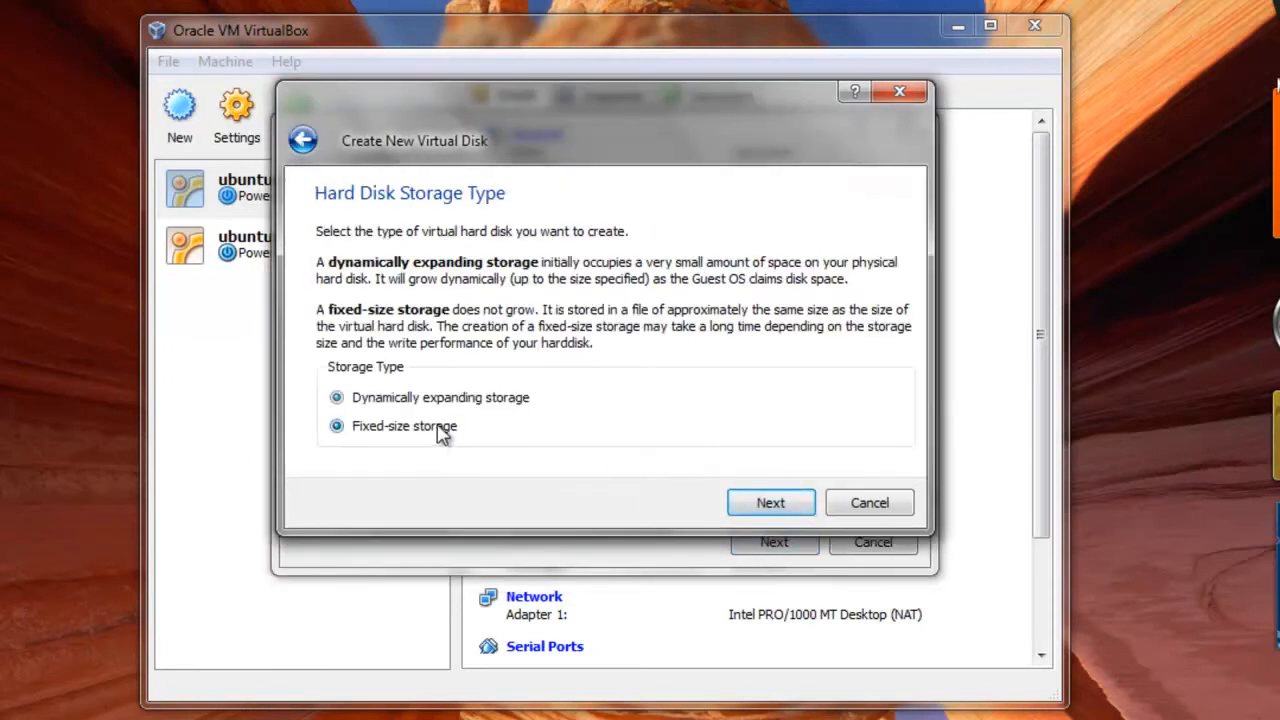
{"action": "left_click", "coordinate": [775, 512]}
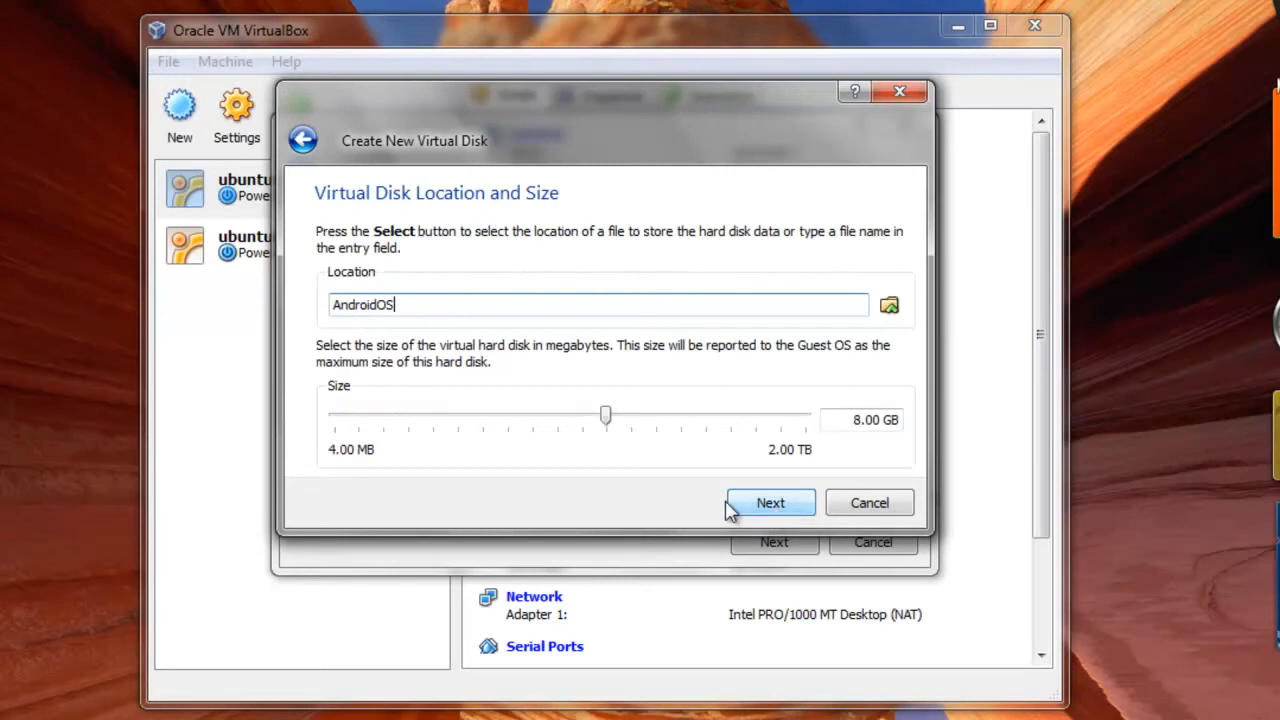
{"action": "left_click", "coordinate": [855, 419]}
{"action": "type", "text": "2"}
{"action": "left_click", "coordinate": [795, 503]}
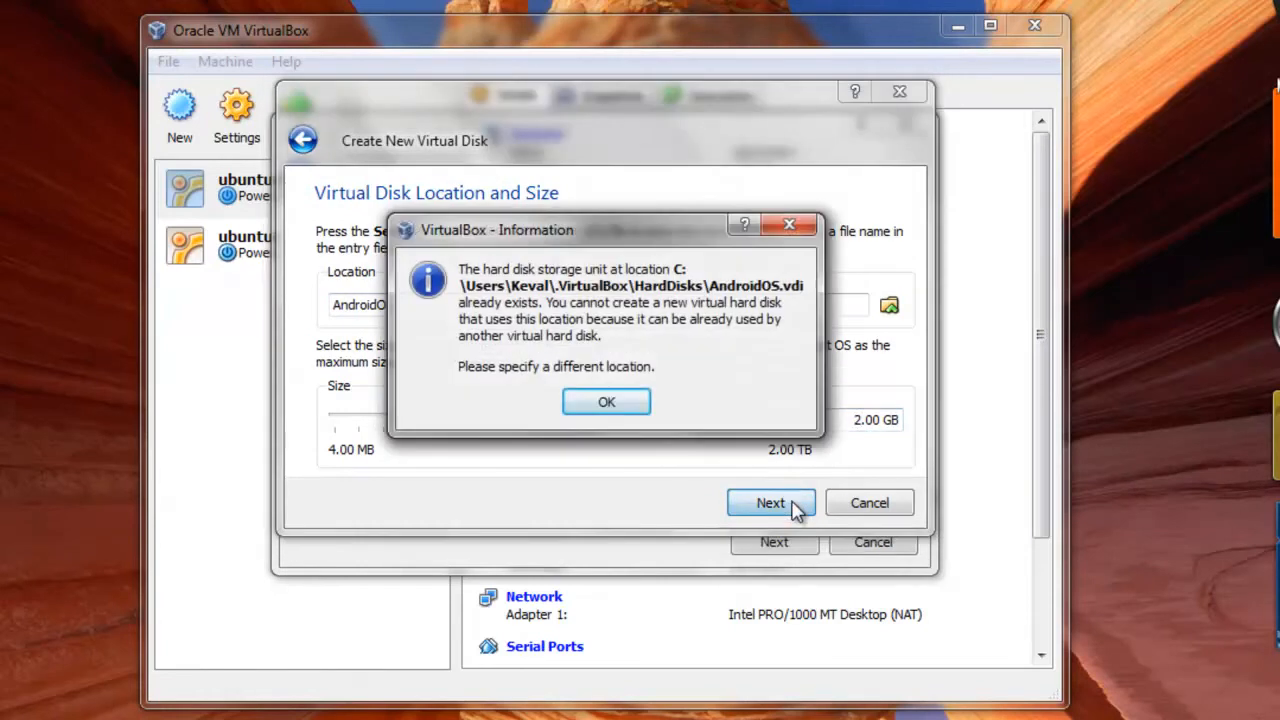
{"action": "left_click", "coordinate": [622, 410]}
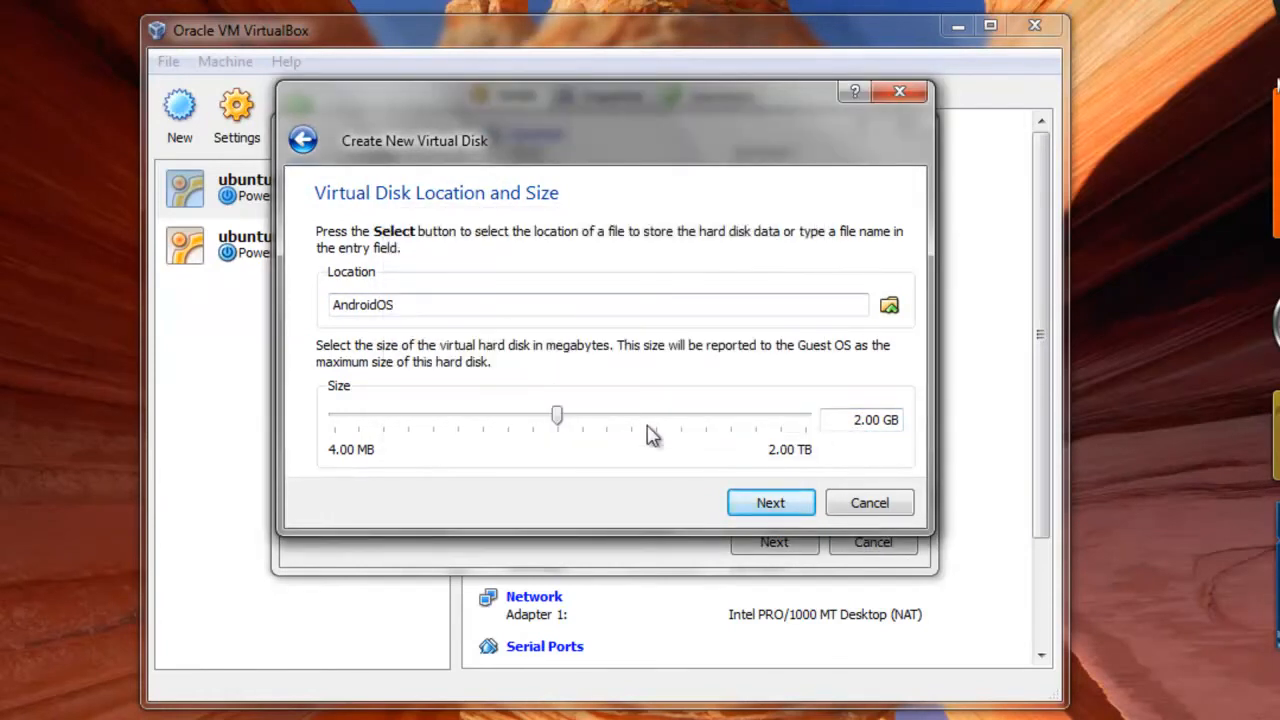
{"action": "left_click", "coordinate": [888, 505]}
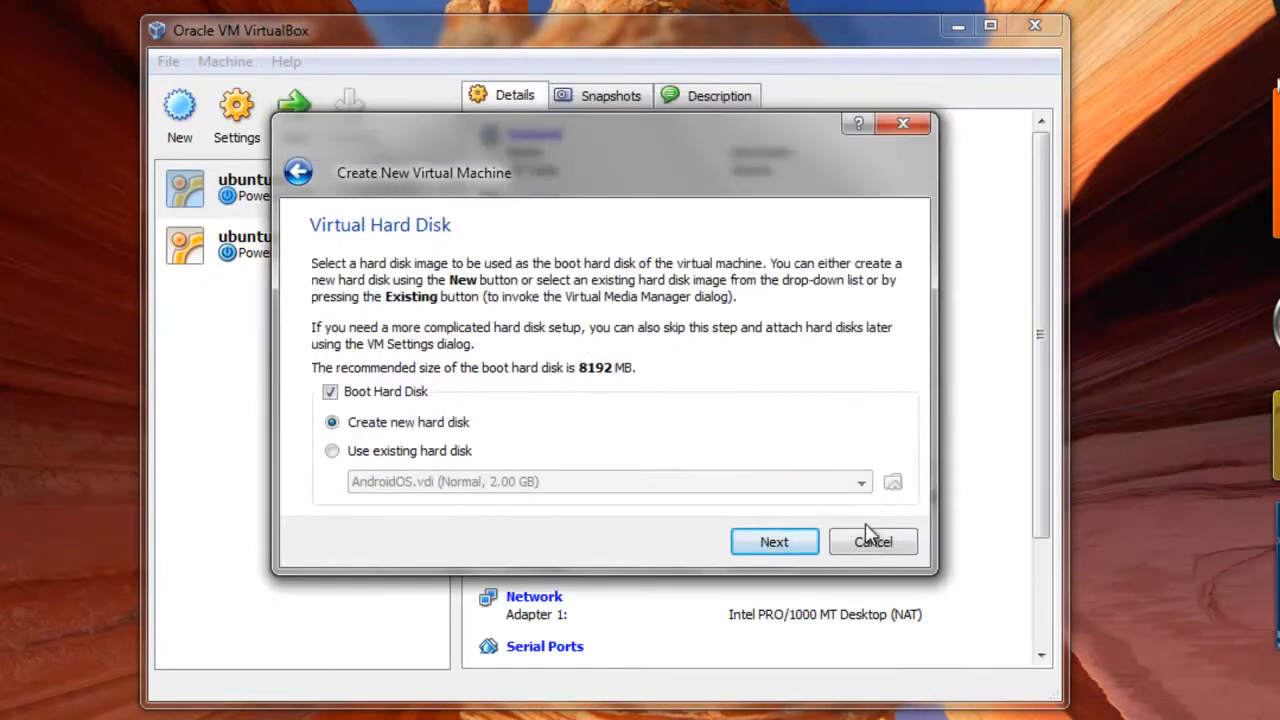
Use the existing hard disk AndroidOS.vdi as the boot disk and finish creating the virtual machine.
{"action": "left_click", "coordinate": [382, 452]}
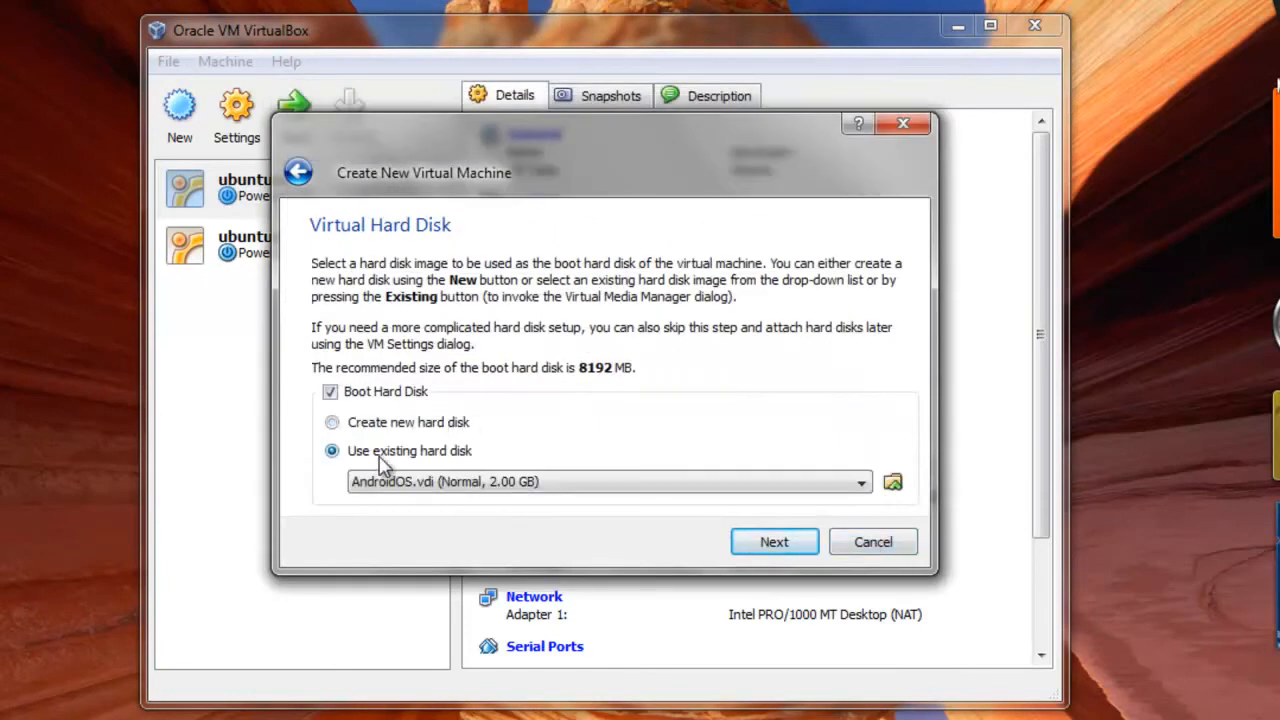
{"action": "left_click", "coordinate": [775, 543]}
{"action": "left_click", "coordinate": [775, 545]}
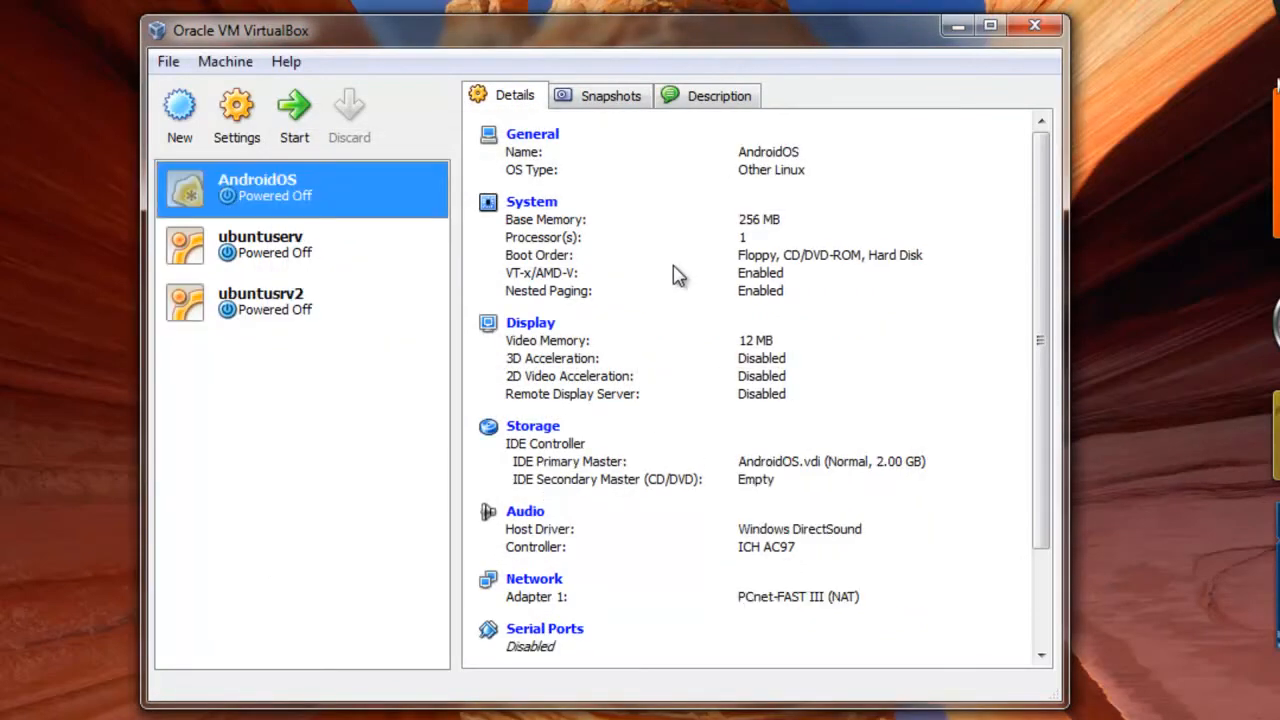
Open the AndroidOS machine's storage settings and bring up the image selection for its empty CD/DVD drive.
{"action": "left_click", "coordinate": [240, 146]}
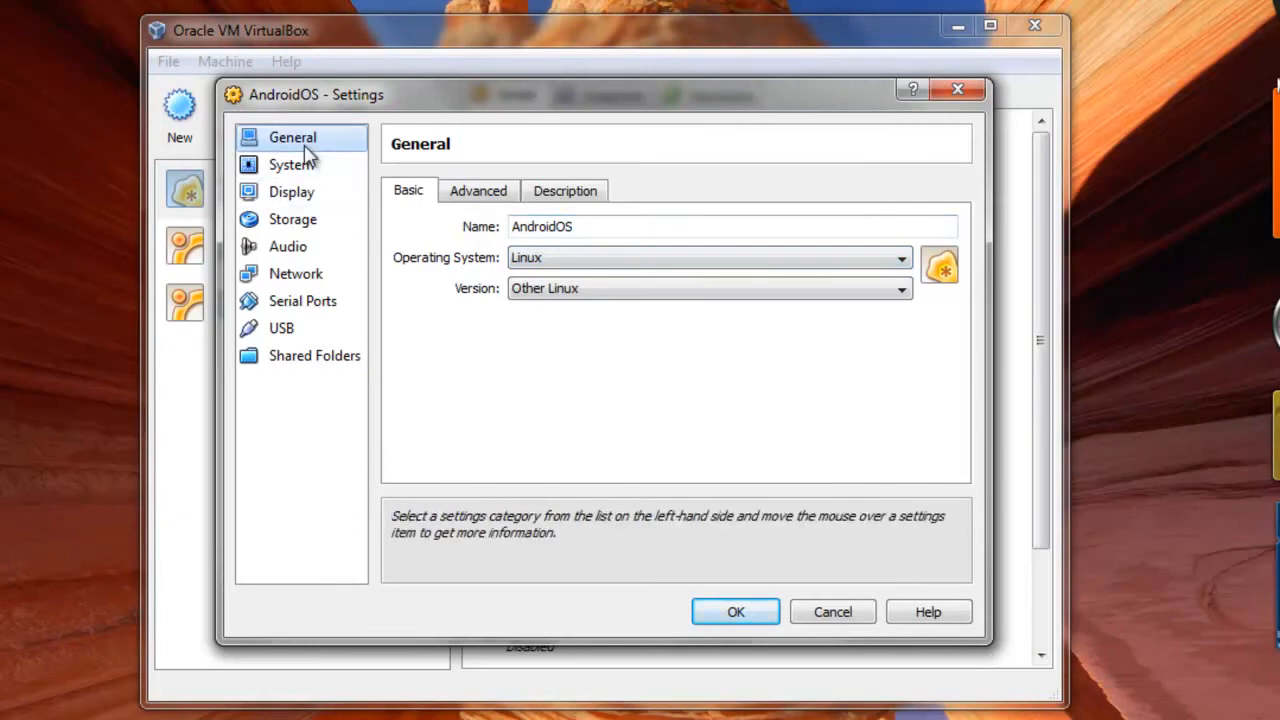
{"action": "left_click", "coordinate": [840, 612]}
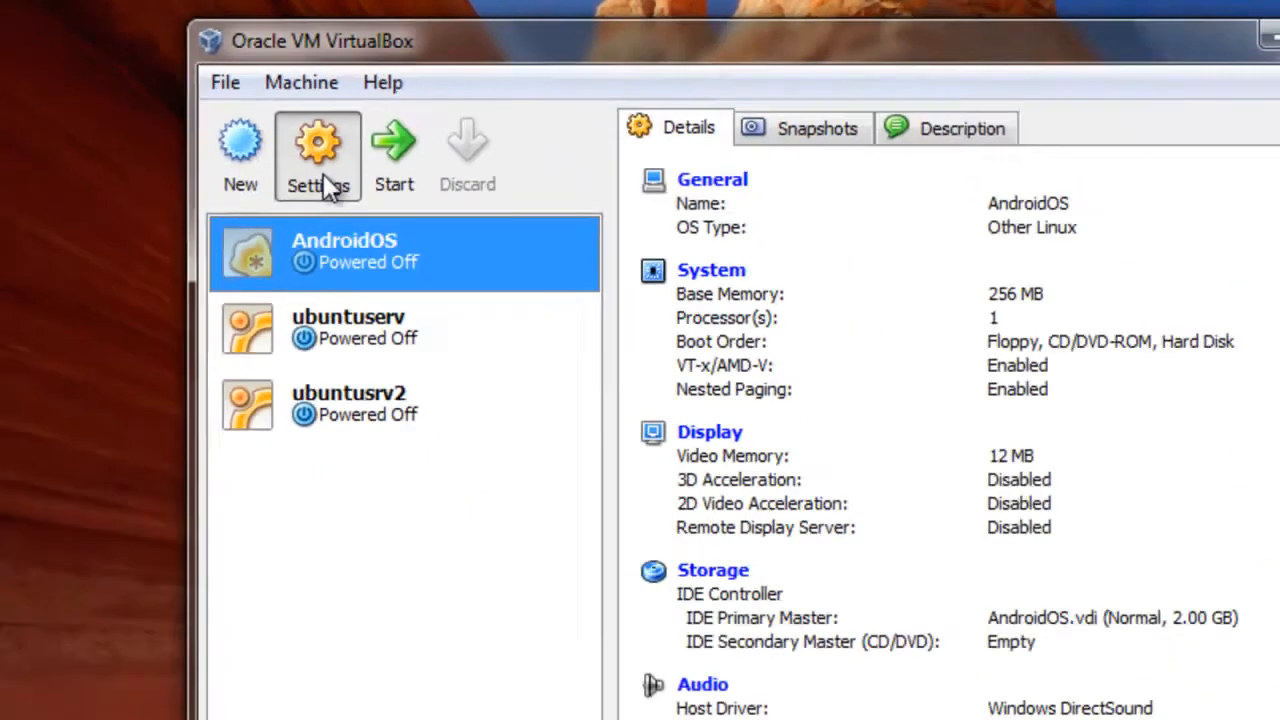
{"action": "left_click", "coordinate": [320, 160]}
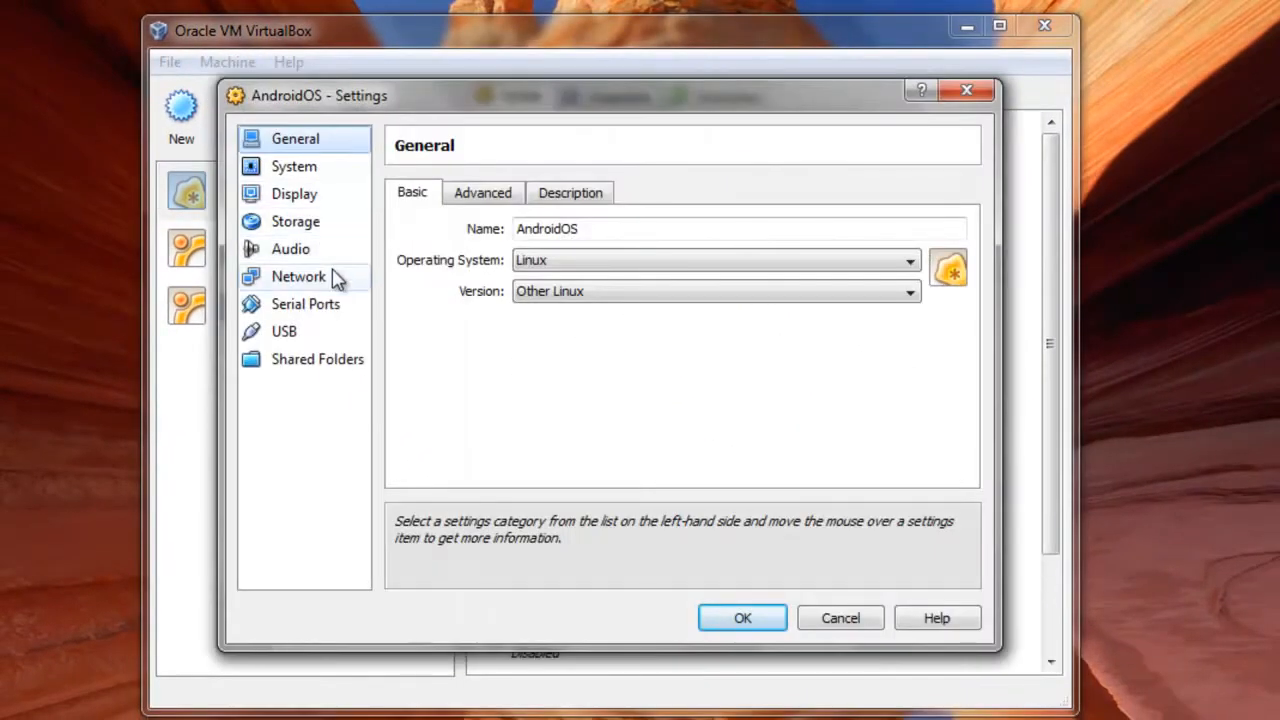
{"action": "left_click", "coordinate": [350, 224]}
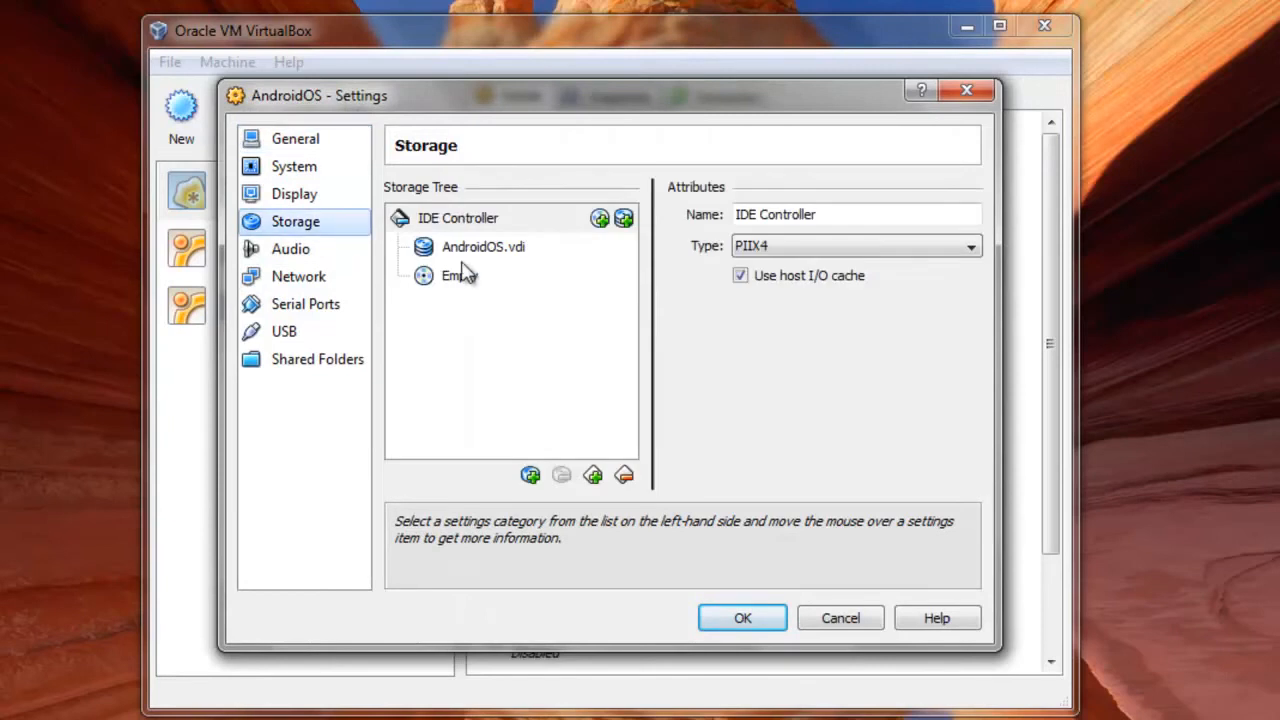
{"action": "left_click", "coordinate": [512, 260]}
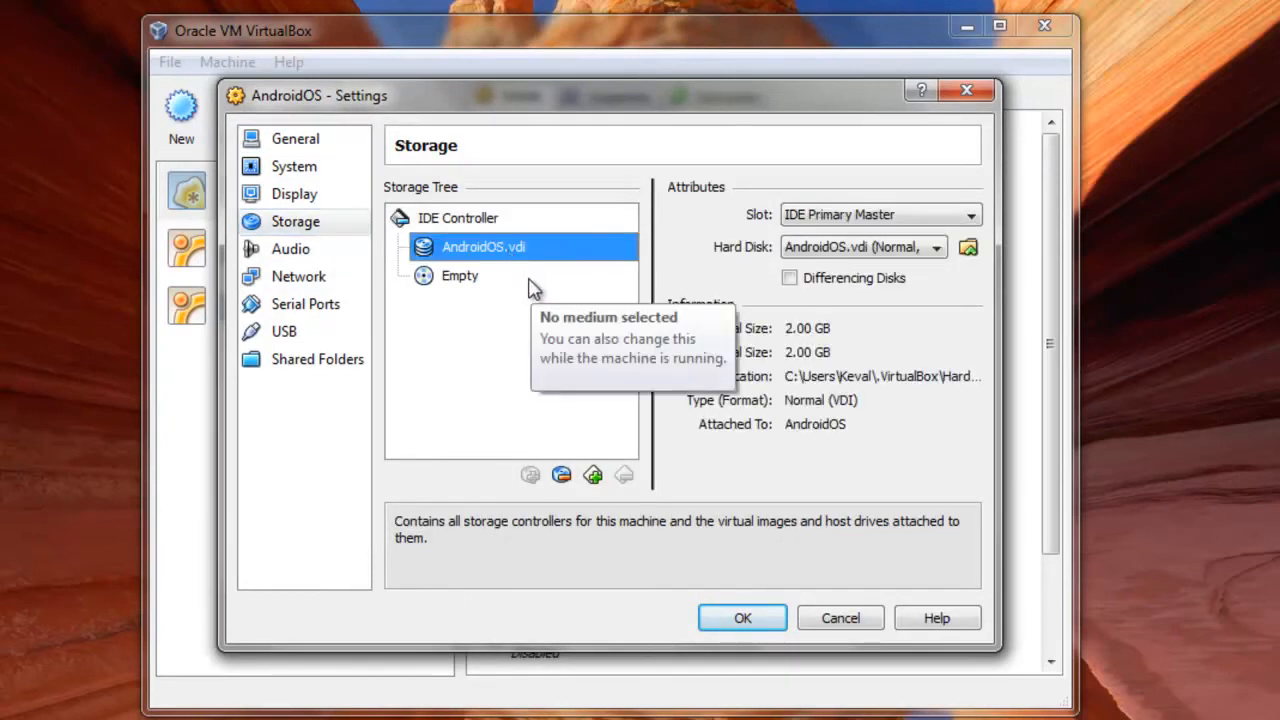
{"action": "left_click", "coordinate": [531, 285]}
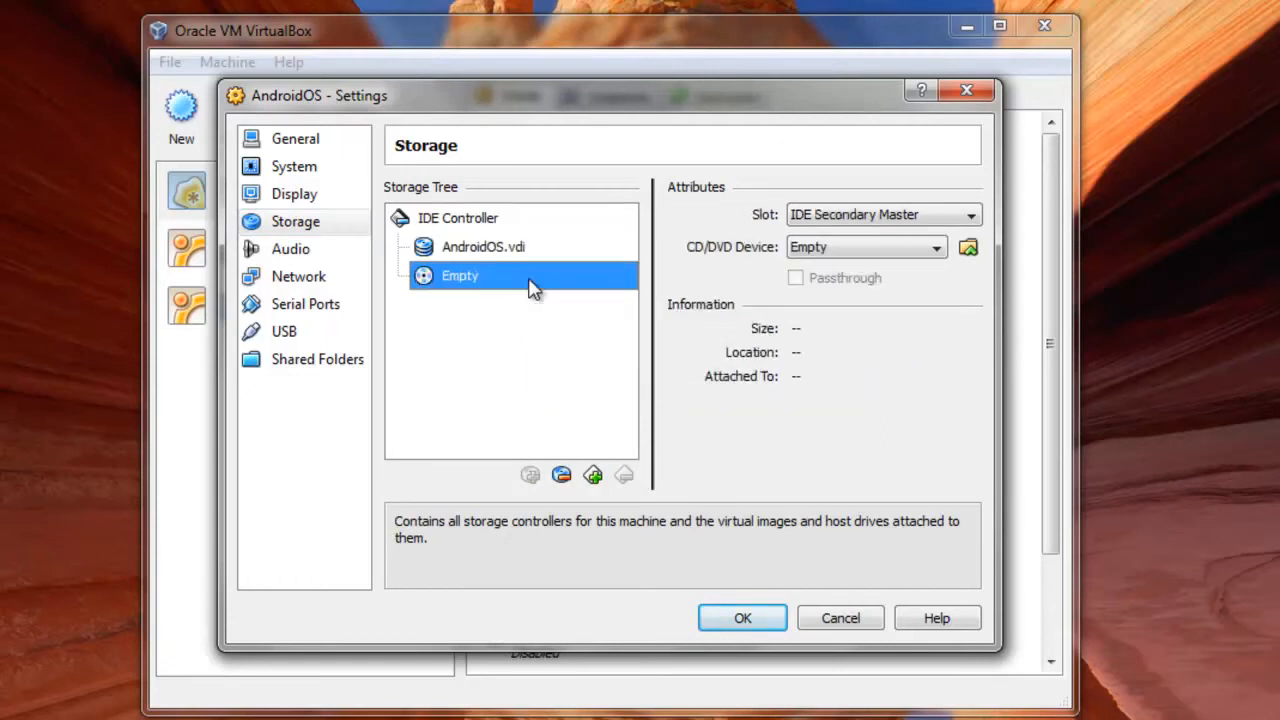
{"action": "left_click", "coordinate": [968, 248]}
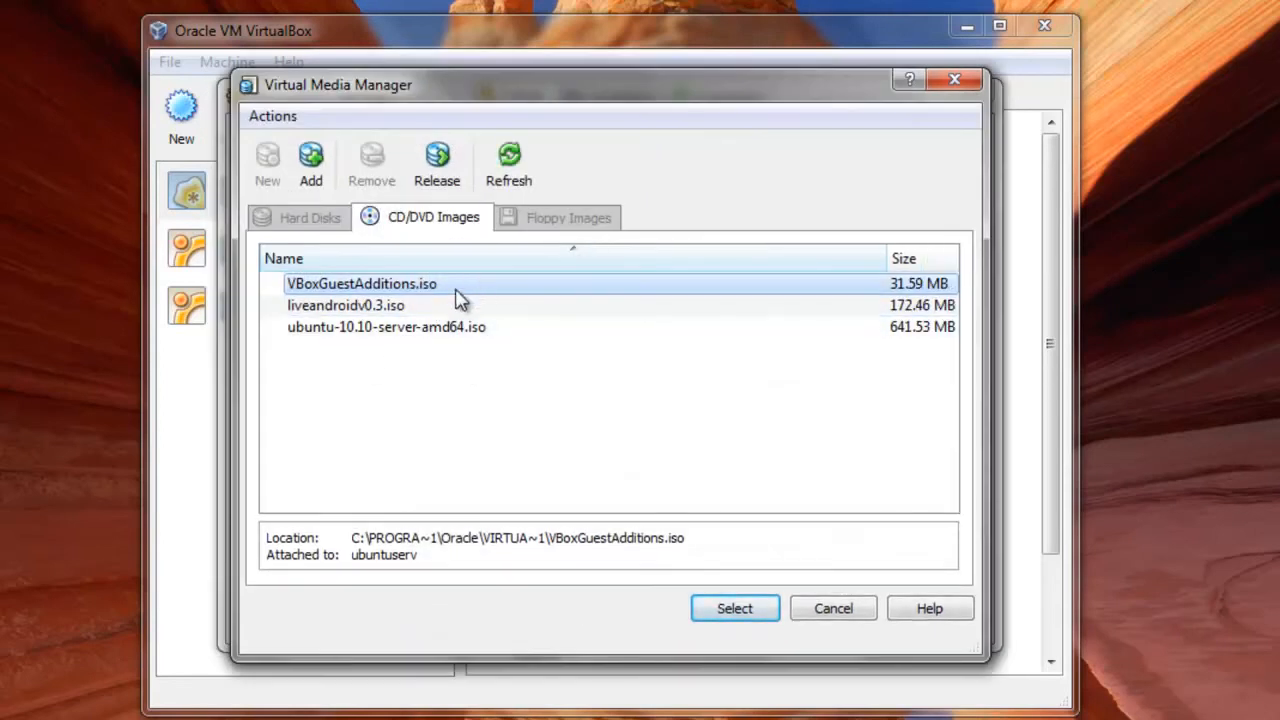
{"action": "left_click", "coordinate": [311, 157]}
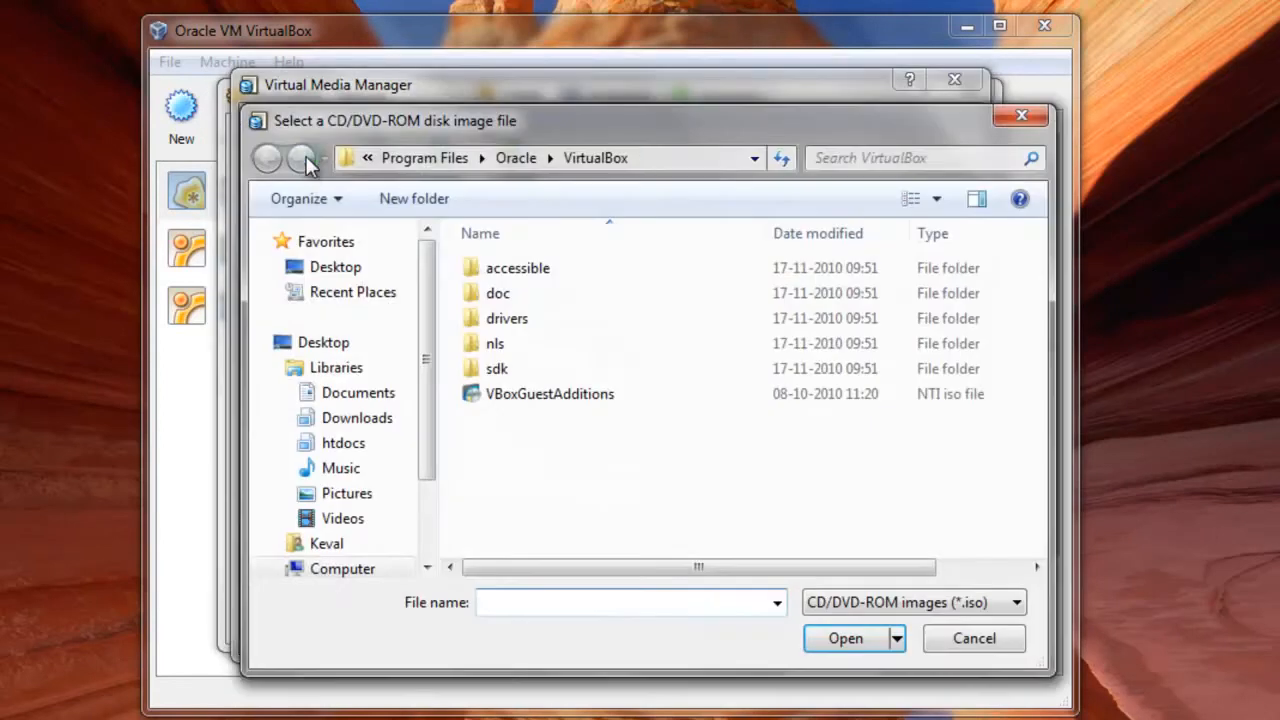
{"action": "left_click", "coordinate": [320, 274]}
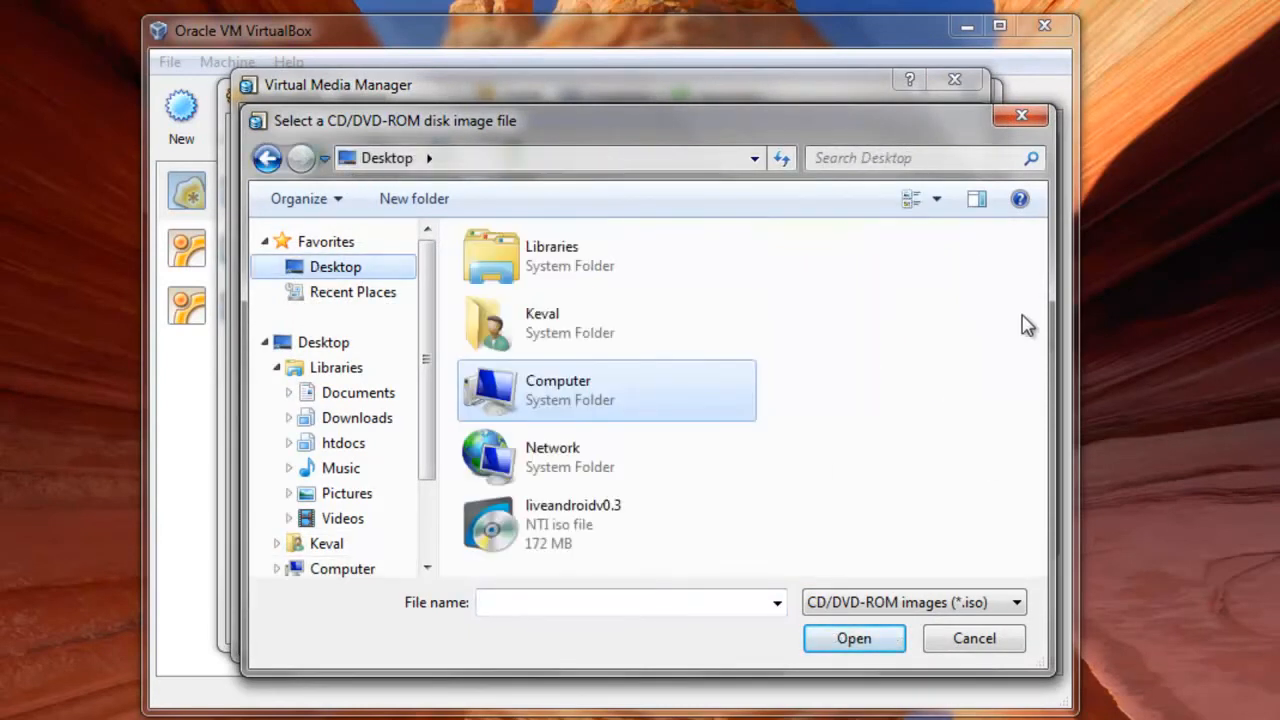
{"action": "left_click", "coordinate": [596, 534]}
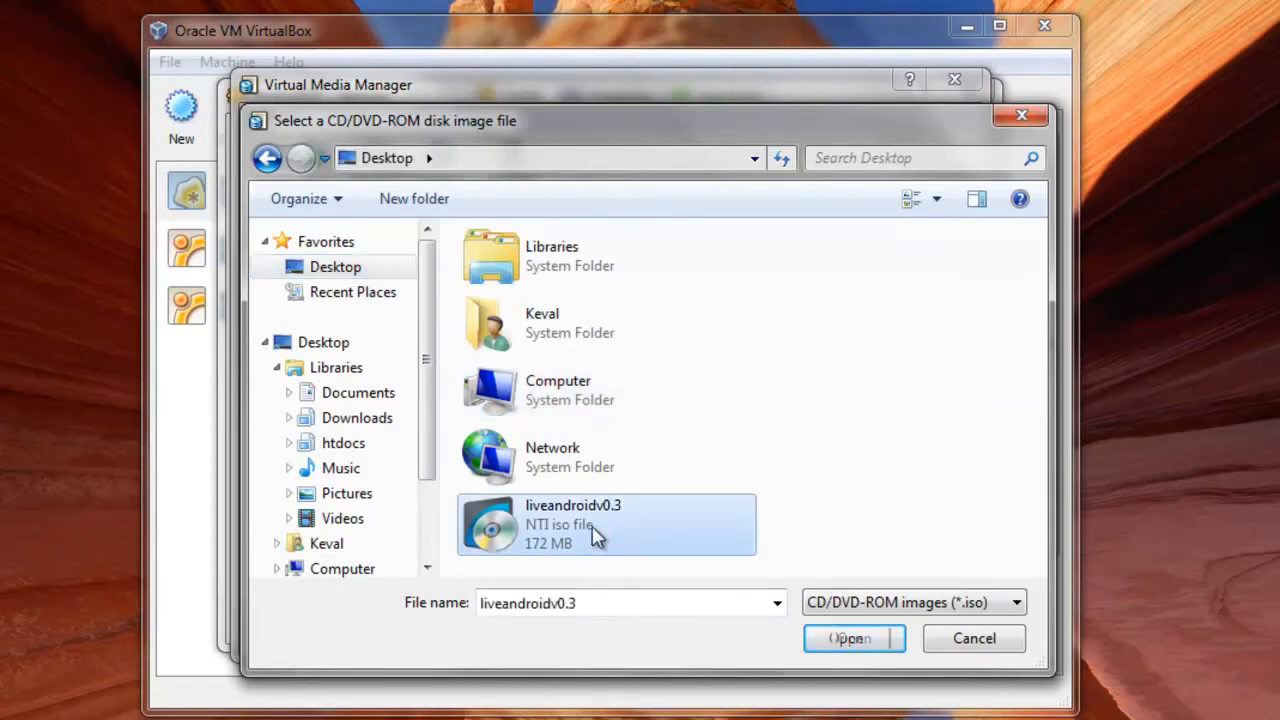
{"action": "left_click", "coordinate": [951, 636]}
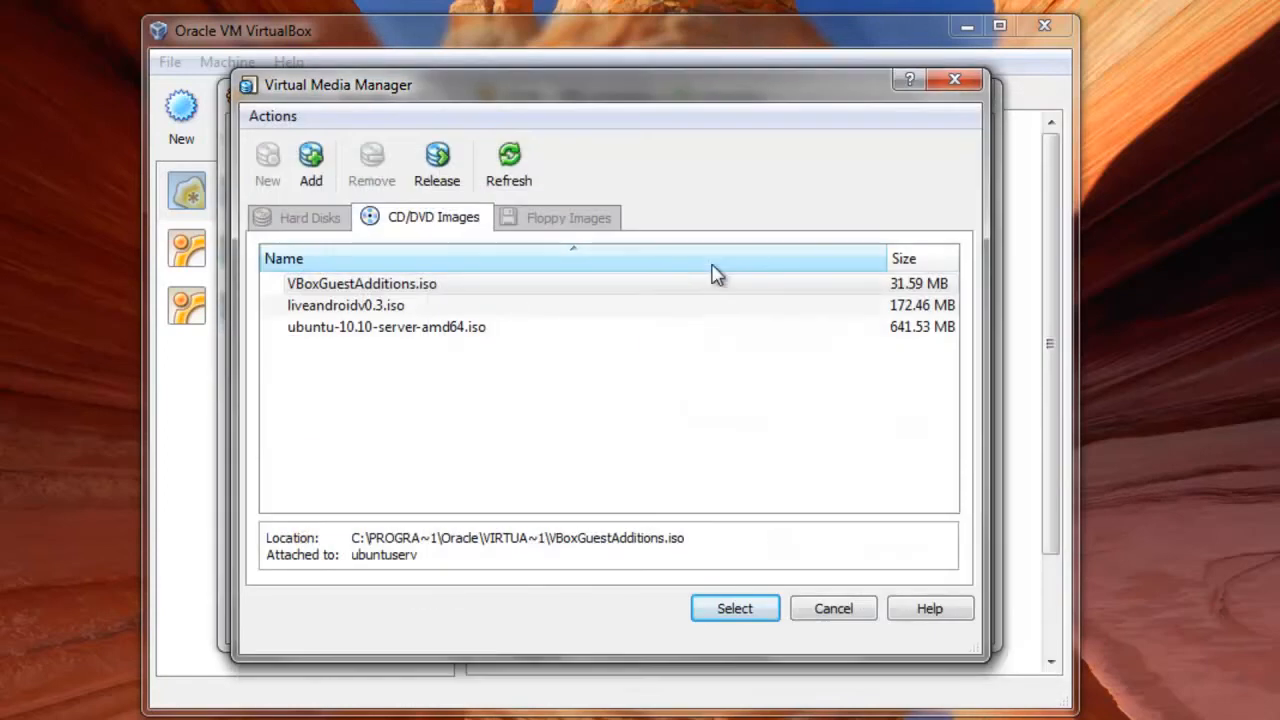
Attach the image liveandroidv0.3.iso to the machine's CD/DVD drive.
{"action": "left_click", "coordinate": [420, 308]}
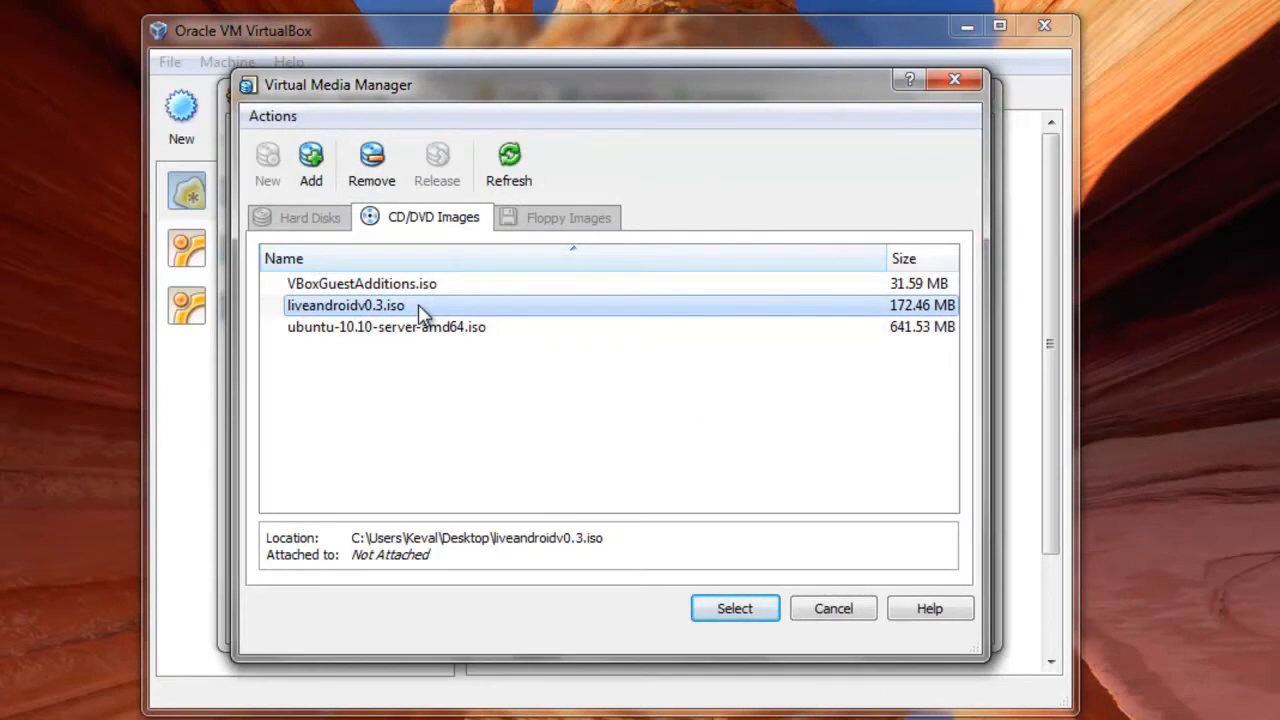
{"action": "left_click", "coordinate": [730, 610]}
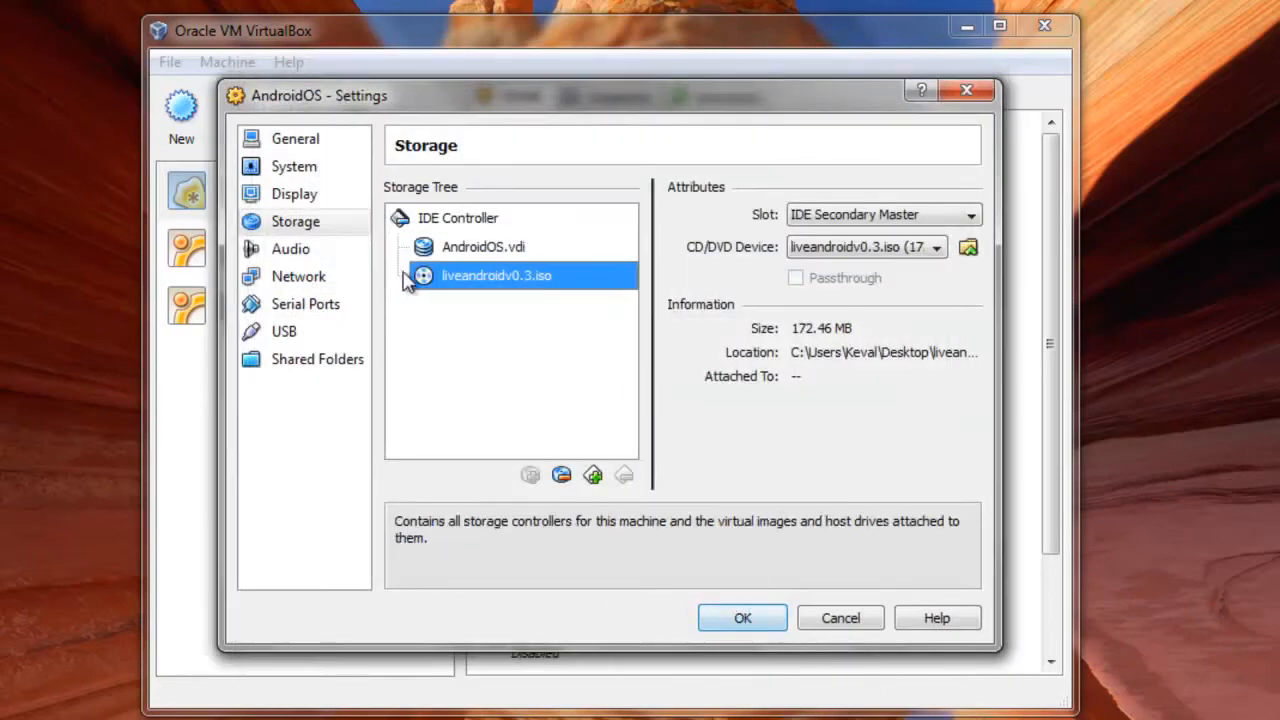
Disable the absolute pointing device in the machine's system settings and save the settings.
{"action": "left_click", "coordinate": [318, 170]}
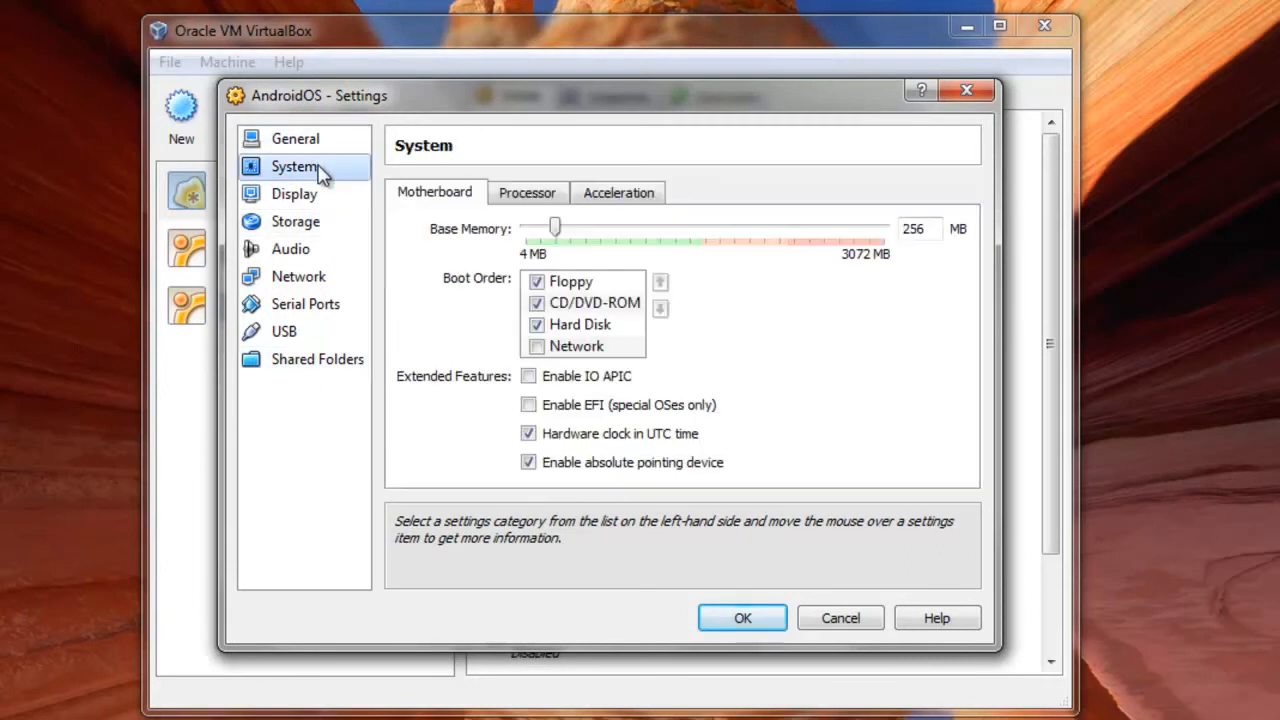
{"action": "mouse_move", "coordinate": [555, 437]}
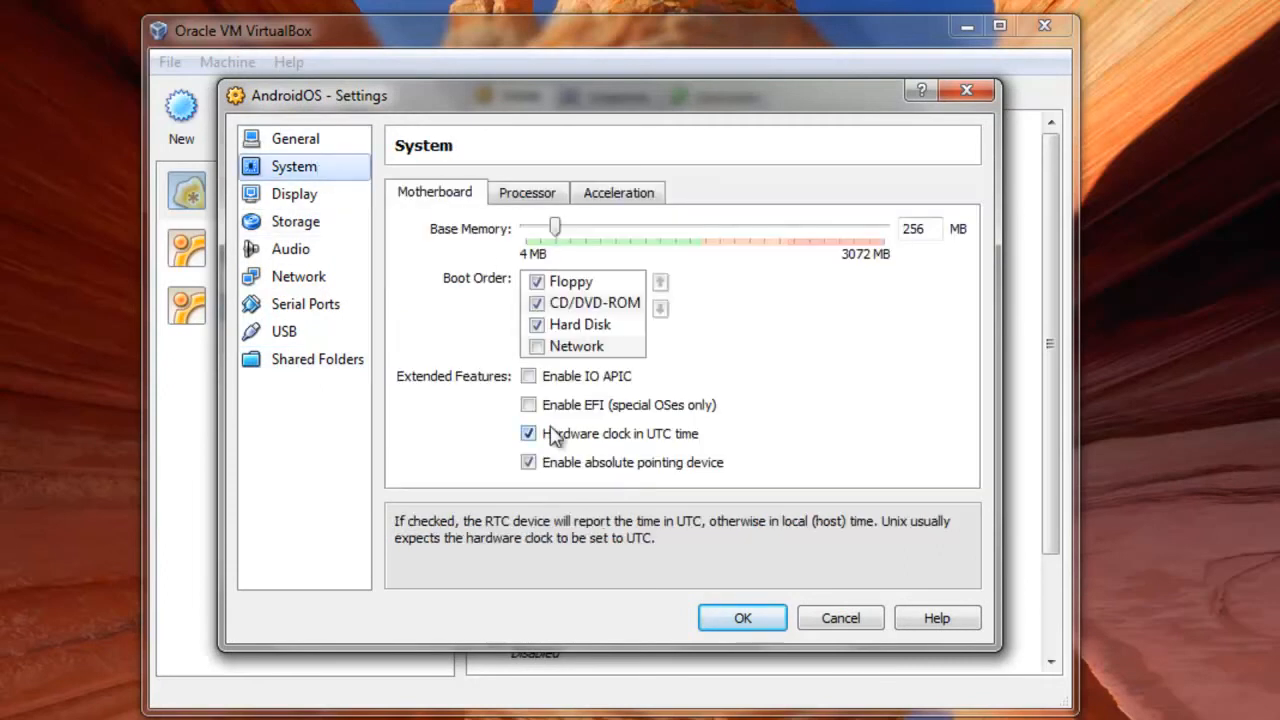
{"action": "mouse_move", "coordinate": [541, 472]}
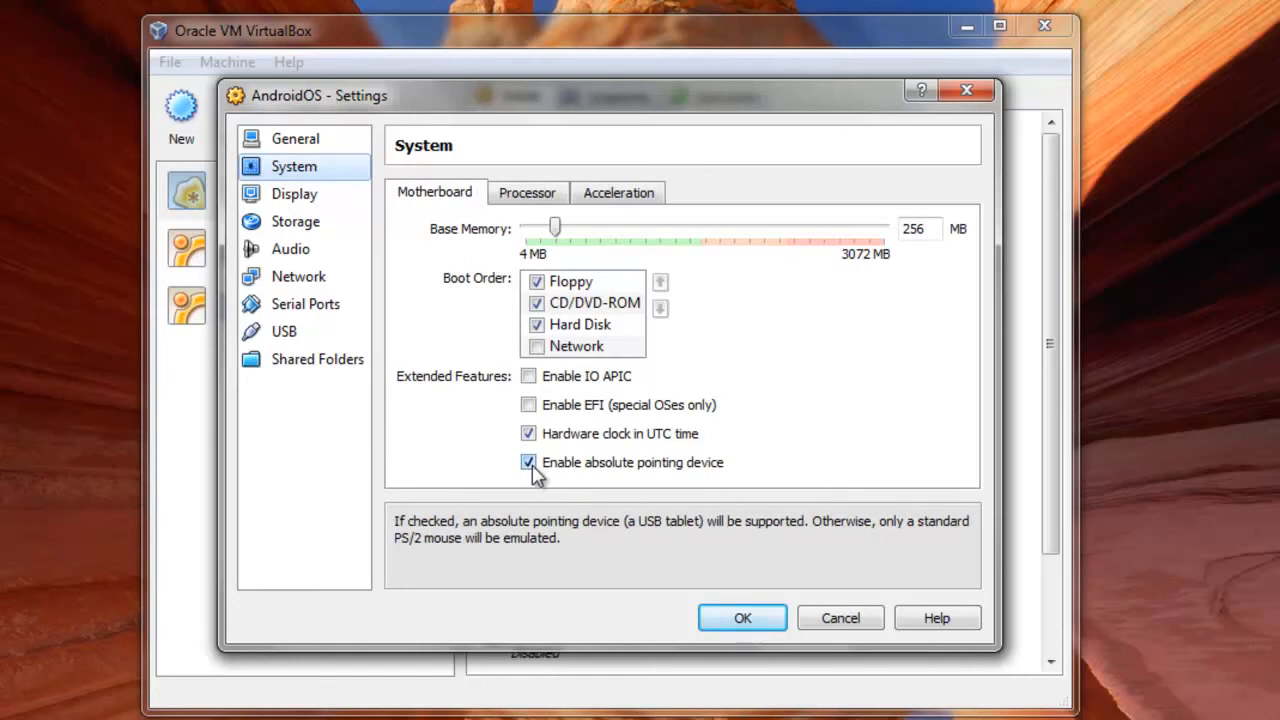
{"action": "left_click", "coordinate": [529, 464]}
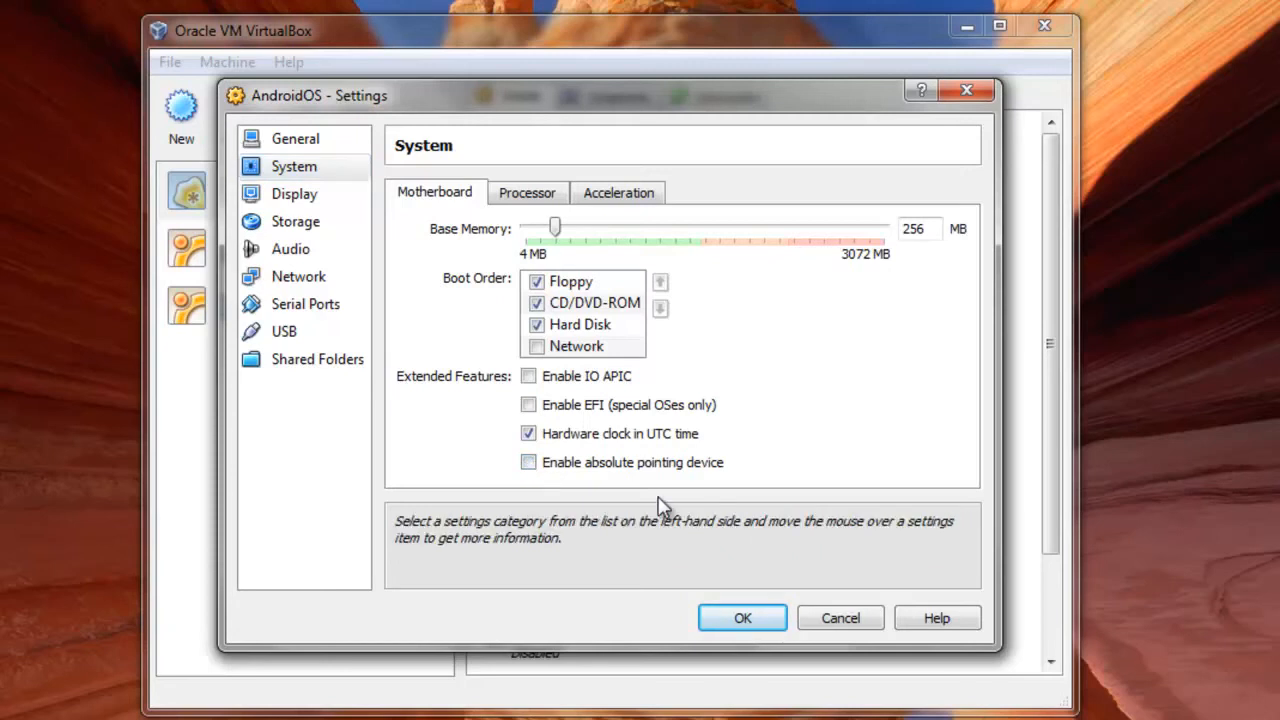
{"action": "left_click", "coordinate": [737, 621]}
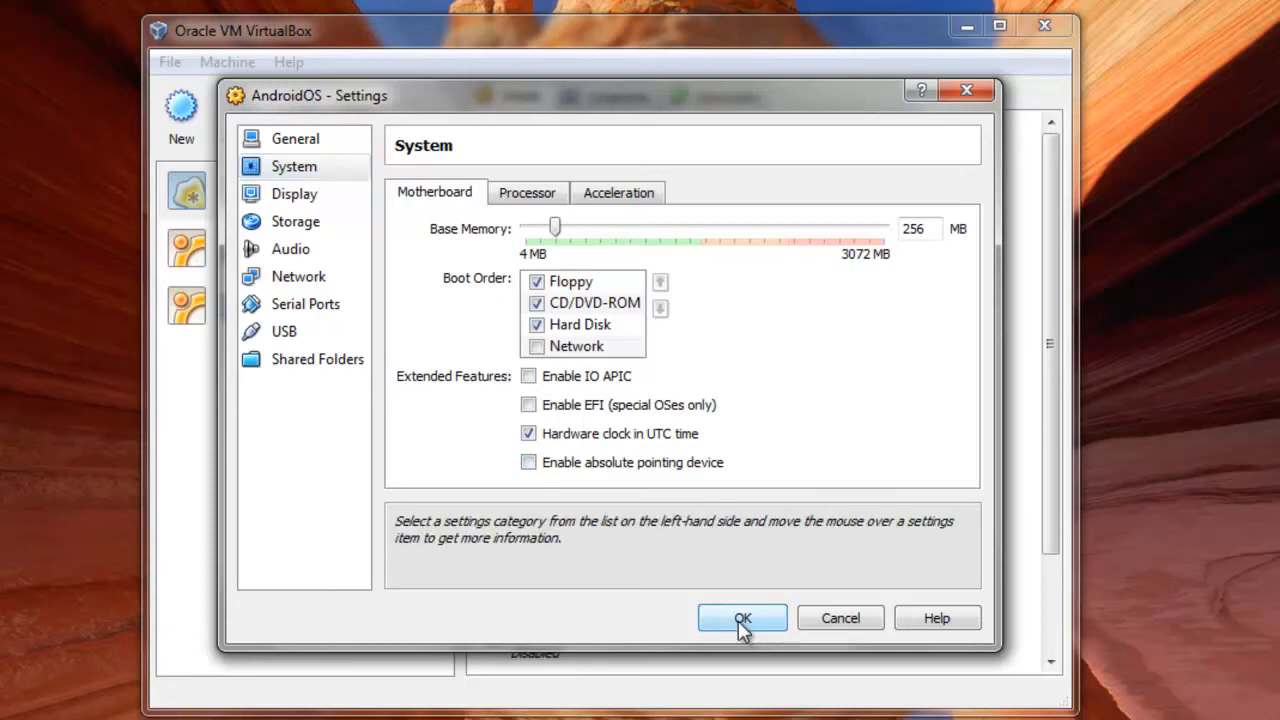
{"action": "left_click", "coordinate": [742, 620]}
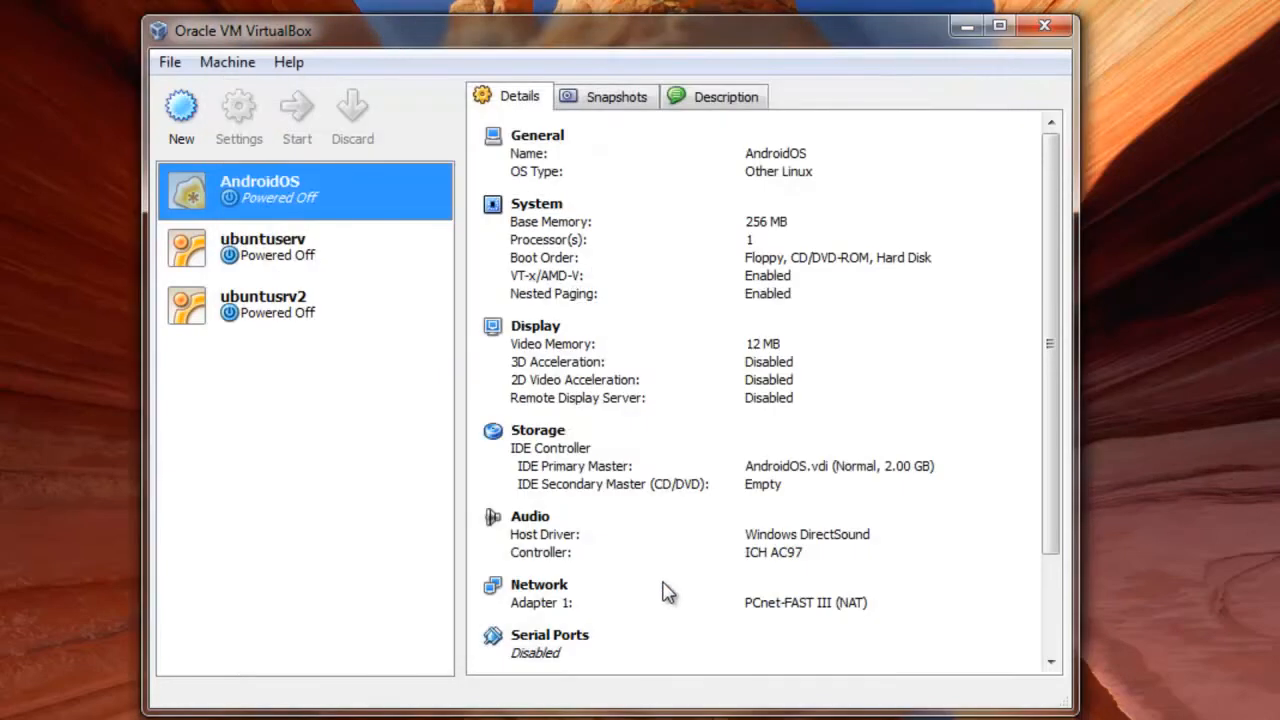
Start the AndroidOS machine, boot the live-android(800*600) entry and dismiss the information messages.
{"action": "left_click", "coordinate": [289, 143]}
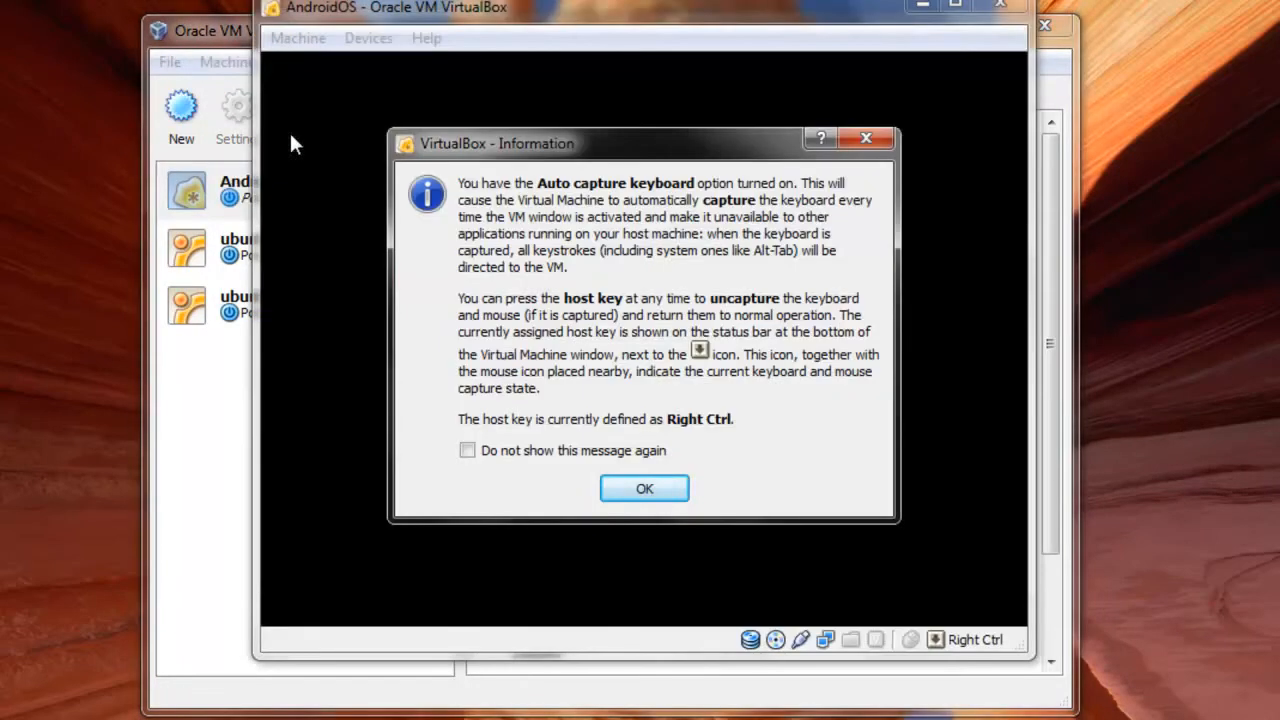
{"action": "left_click", "coordinate": [677, 494]}
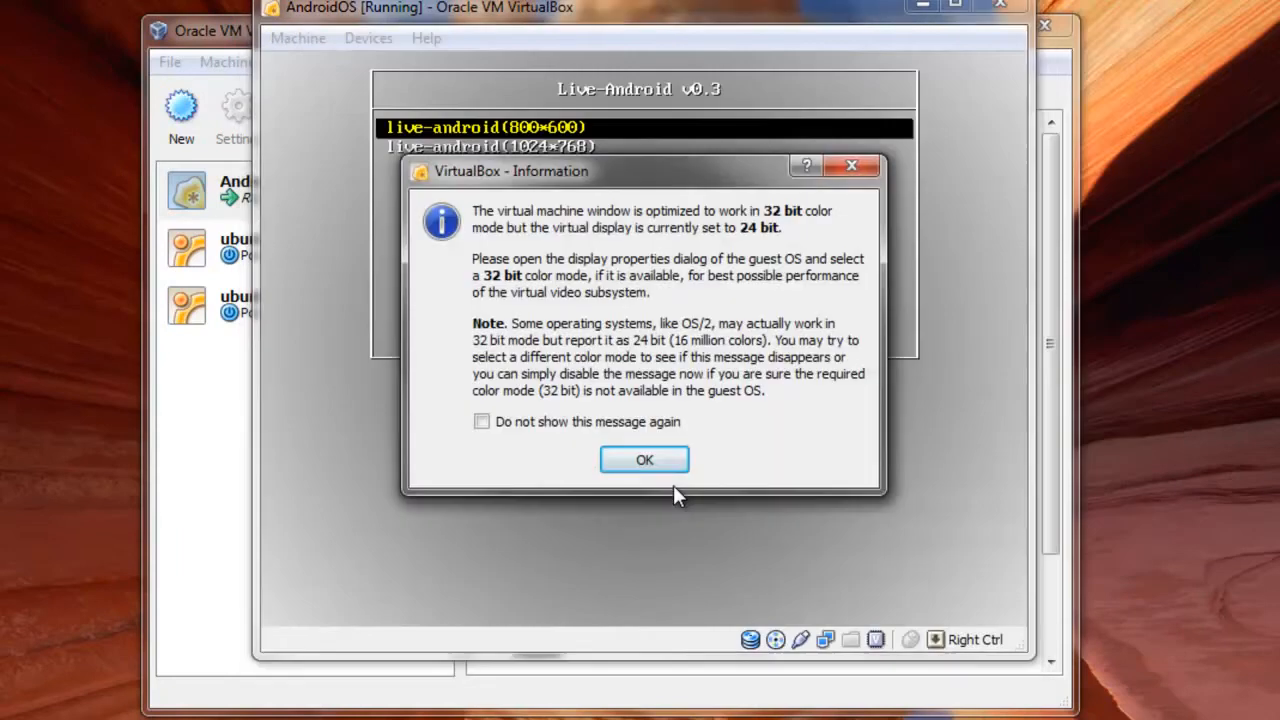
{"action": "left_click", "coordinate": [667, 461]}
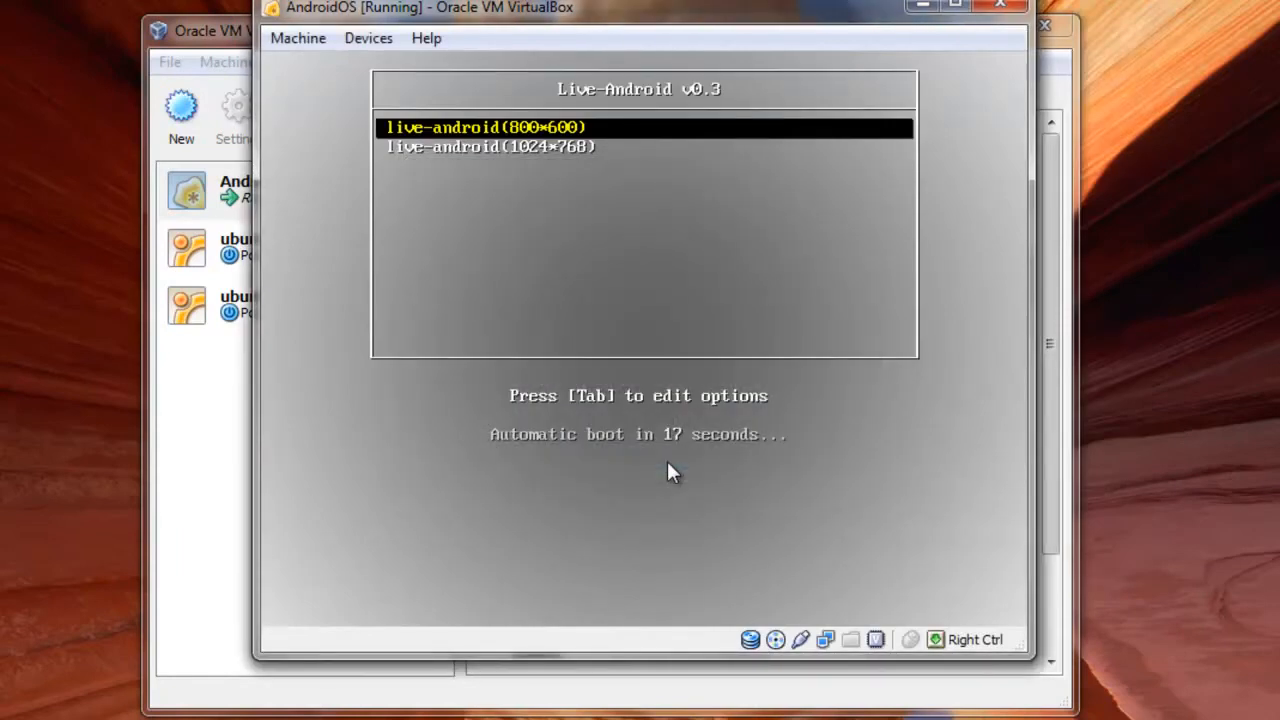
{"action": "key", "text": "Return"}
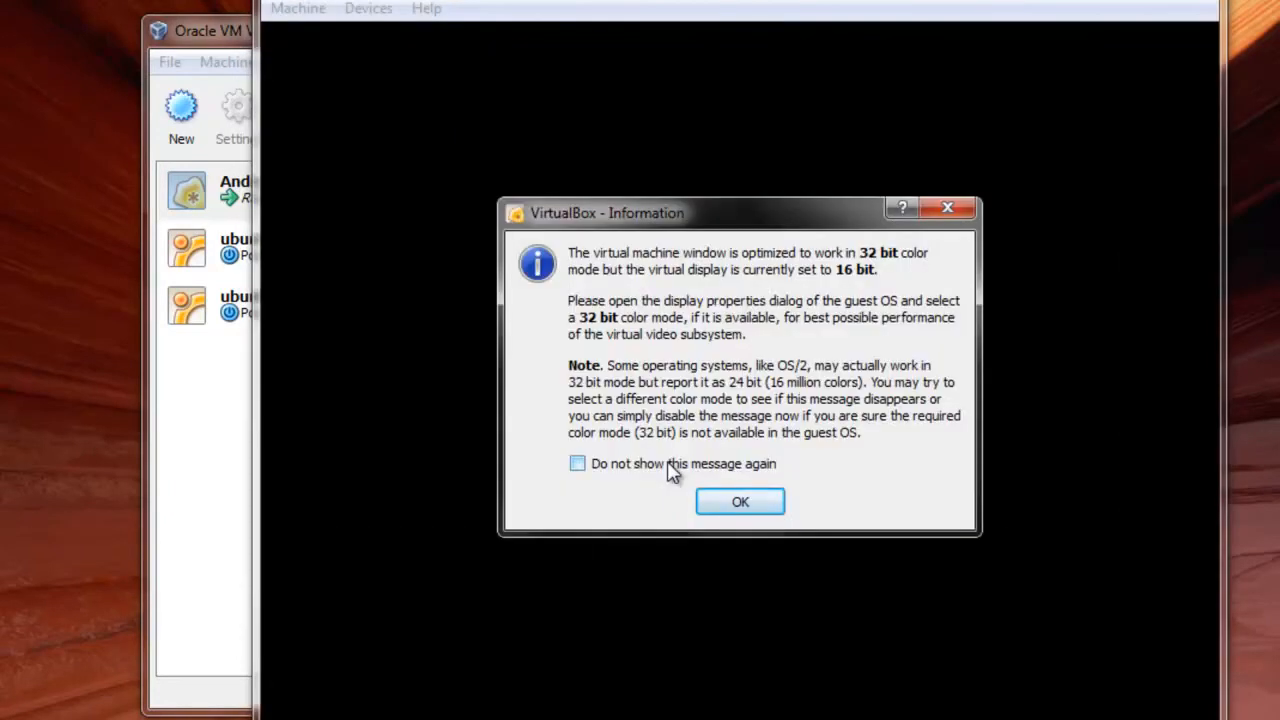
{"action": "key", "text": "Return"}
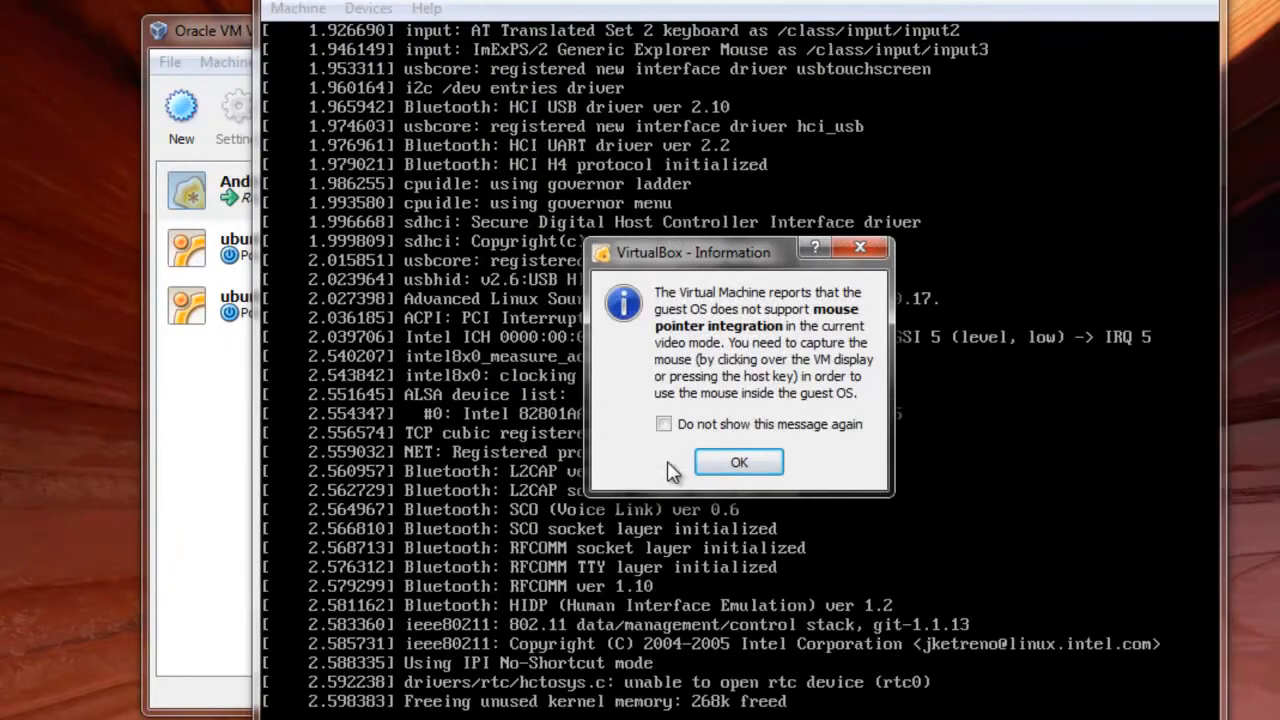
{"action": "left_click", "coordinate": [748, 472]}
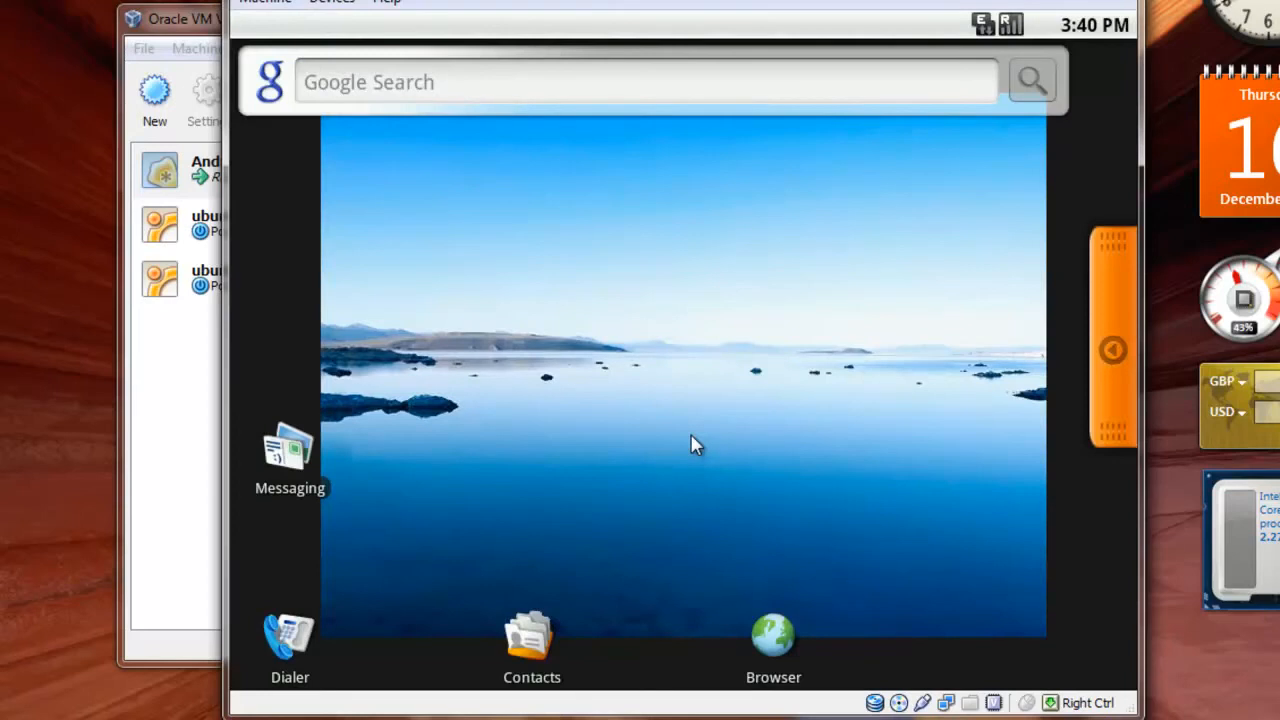
Open Android's application drawer to examine the installed apps, and close it again.
{"action": "left_click", "coordinate": [1108, 349]}
{"action": "left_click", "coordinate": [620, 486]}
{"action": "left_click", "coordinate": [1113, 349]}
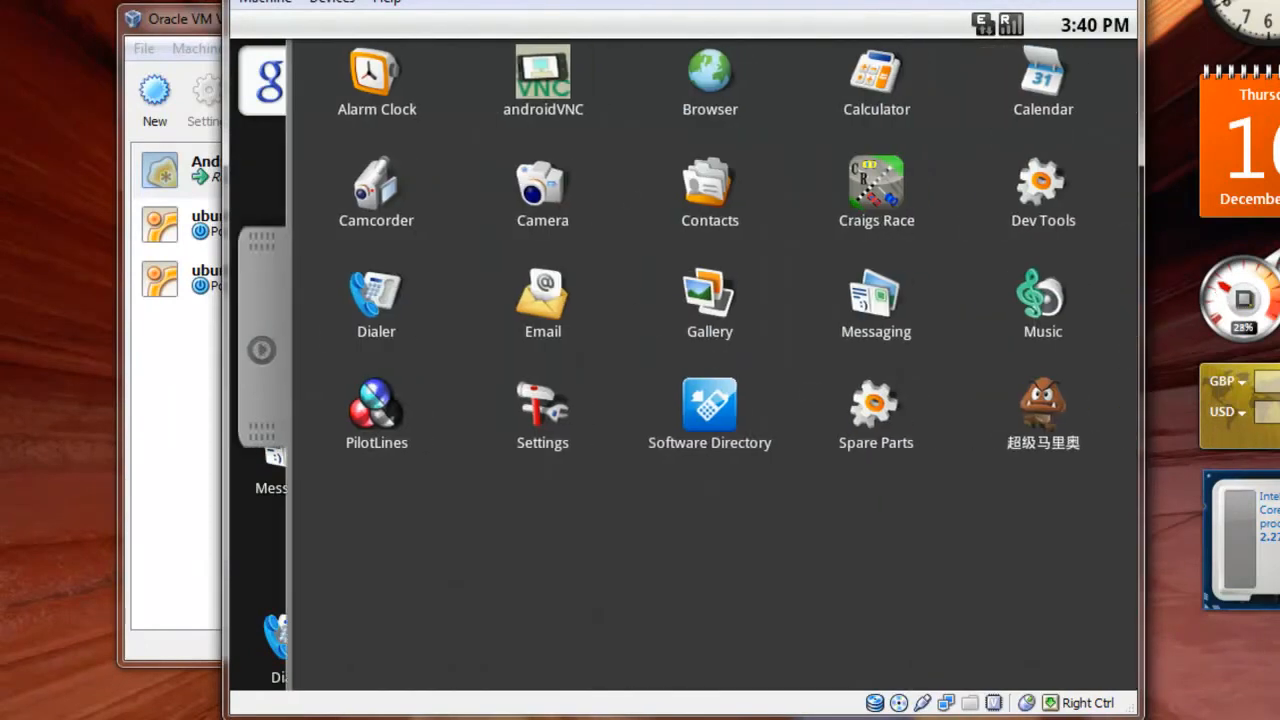
{"action": "left_click", "coordinate": [262, 349]}
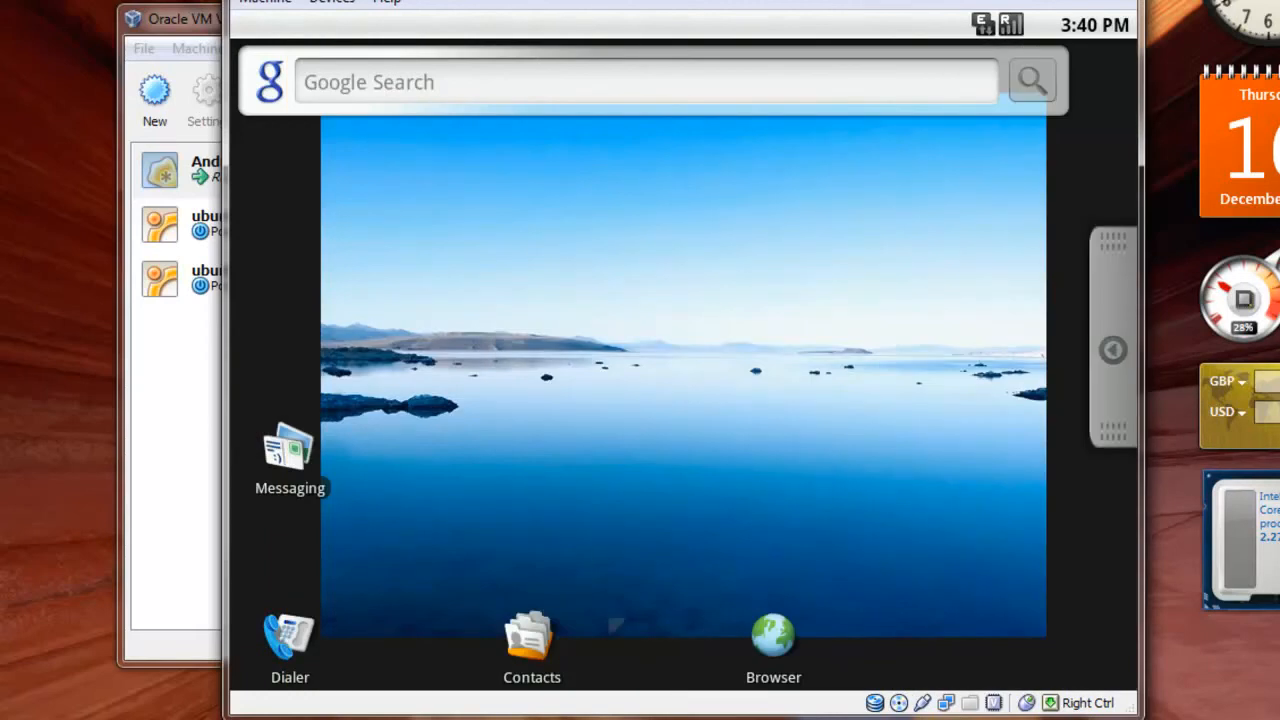
Open Android's web browser, search Google for youtube and open the suggested YouTube site.
{"action": "left_click", "coordinate": [765, 640]}
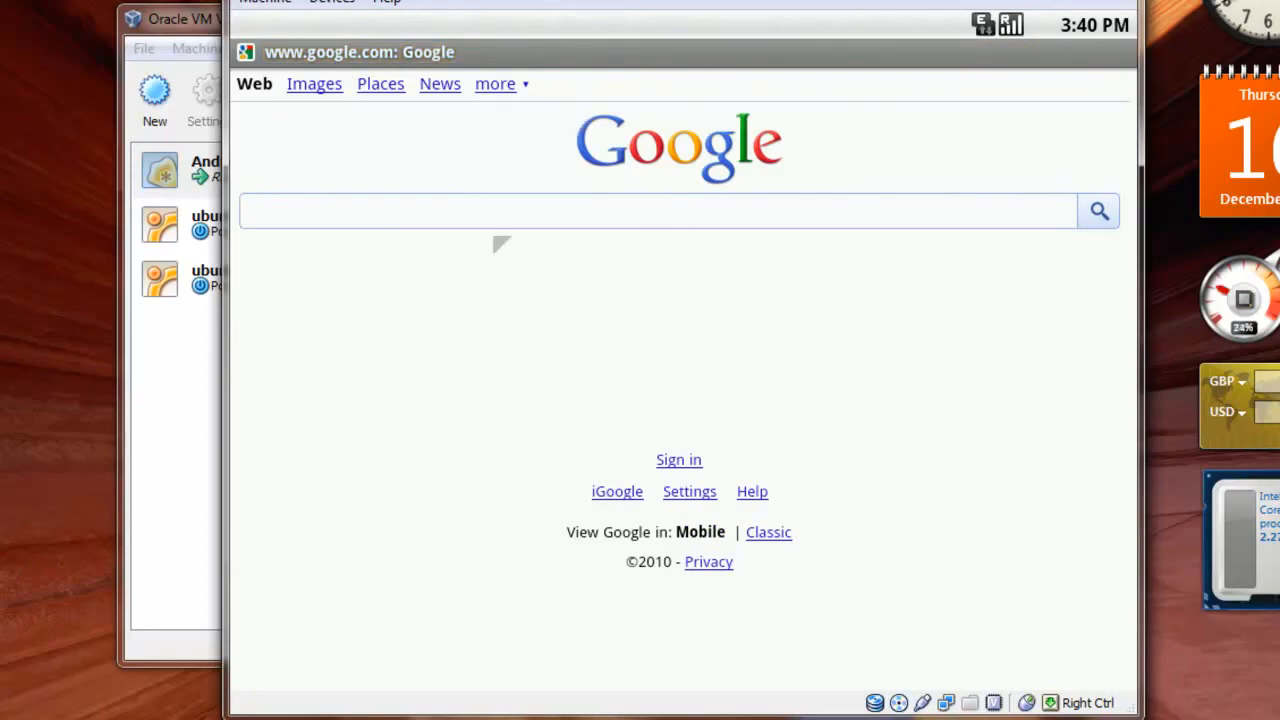
{"action": "left_click", "coordinate": [522, 222]}
{"action": "type", "text": "youtube"}
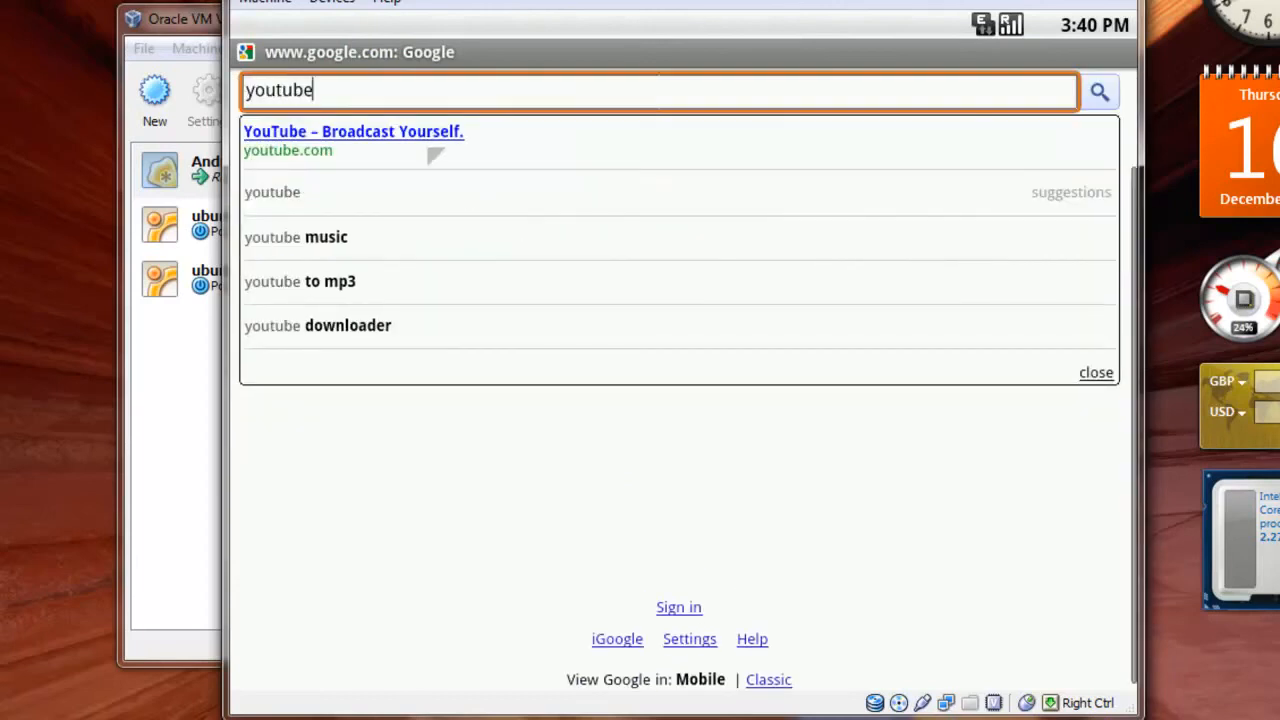
{"action": "left_click", "coordinate": [438, 136]}
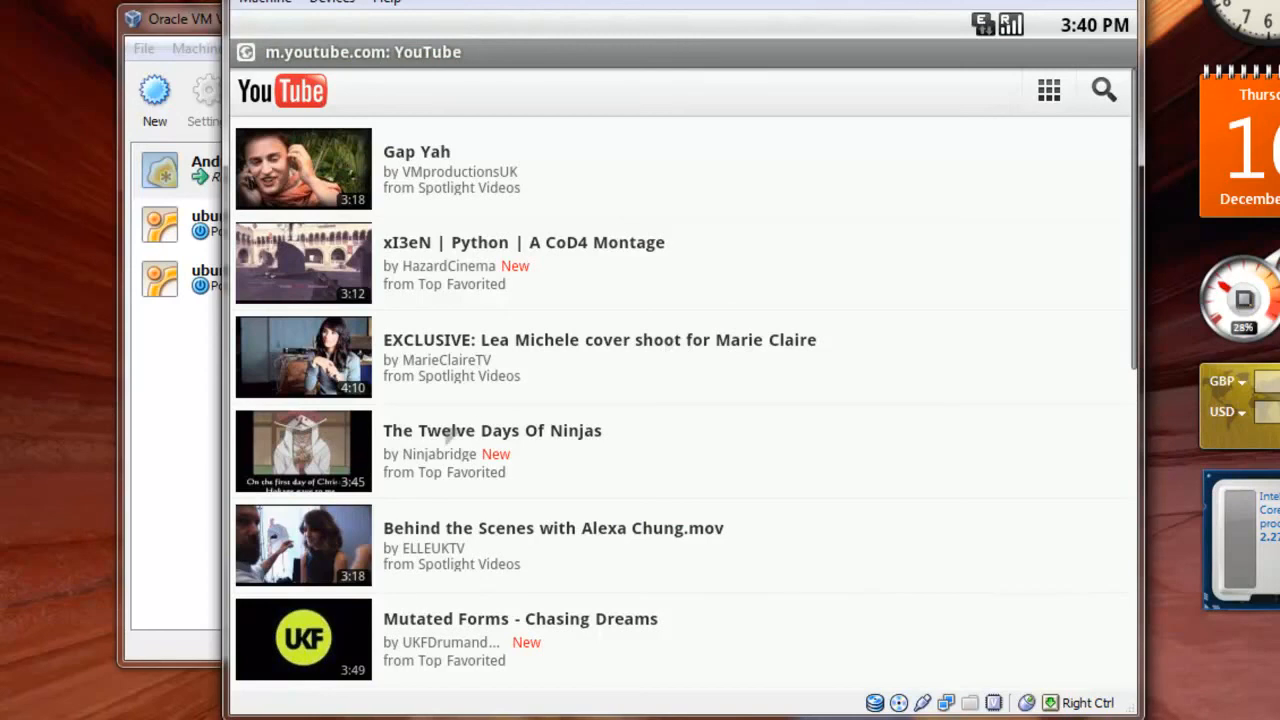
Try to play the video The Twelve Days Of Ninjas and go back to the Android home screen.
{"action": "left_click", "coordinate": [445, 437]}
{"action": "left_click", "coordinate": [599, 425]}
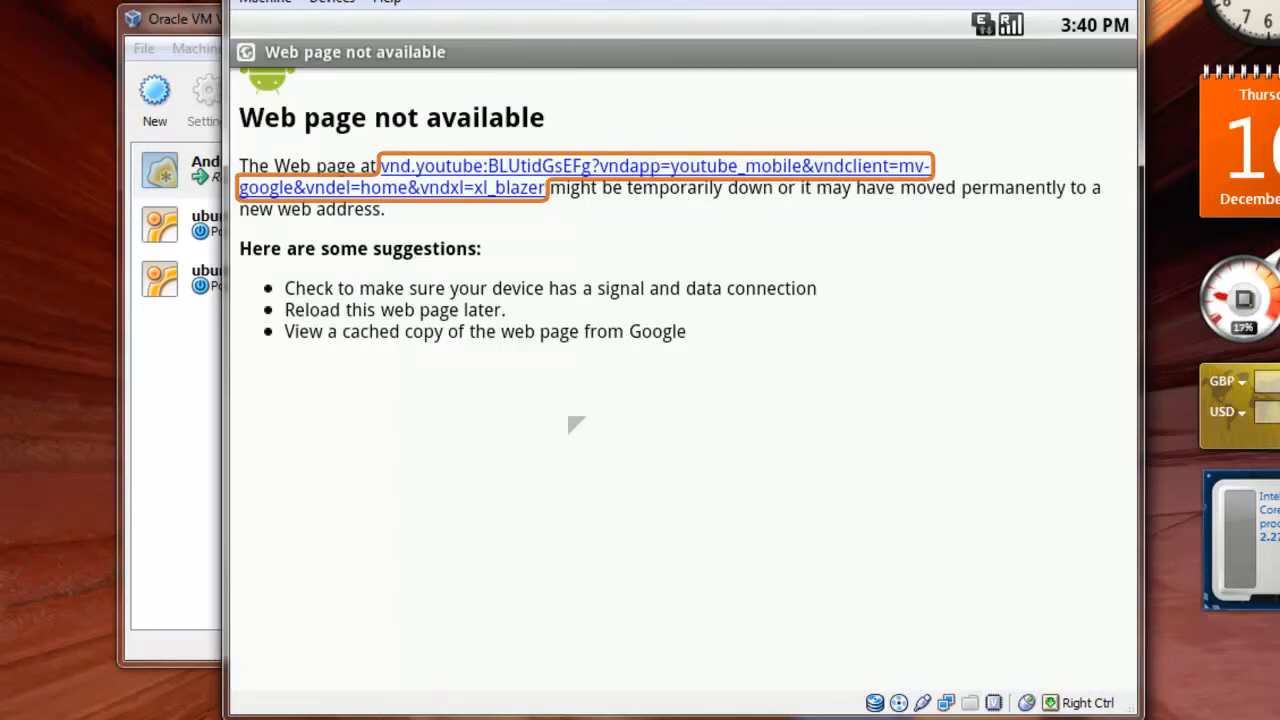
{"action": "key", "text": "Escape"}
{"action": "key", "text": "Escape"}
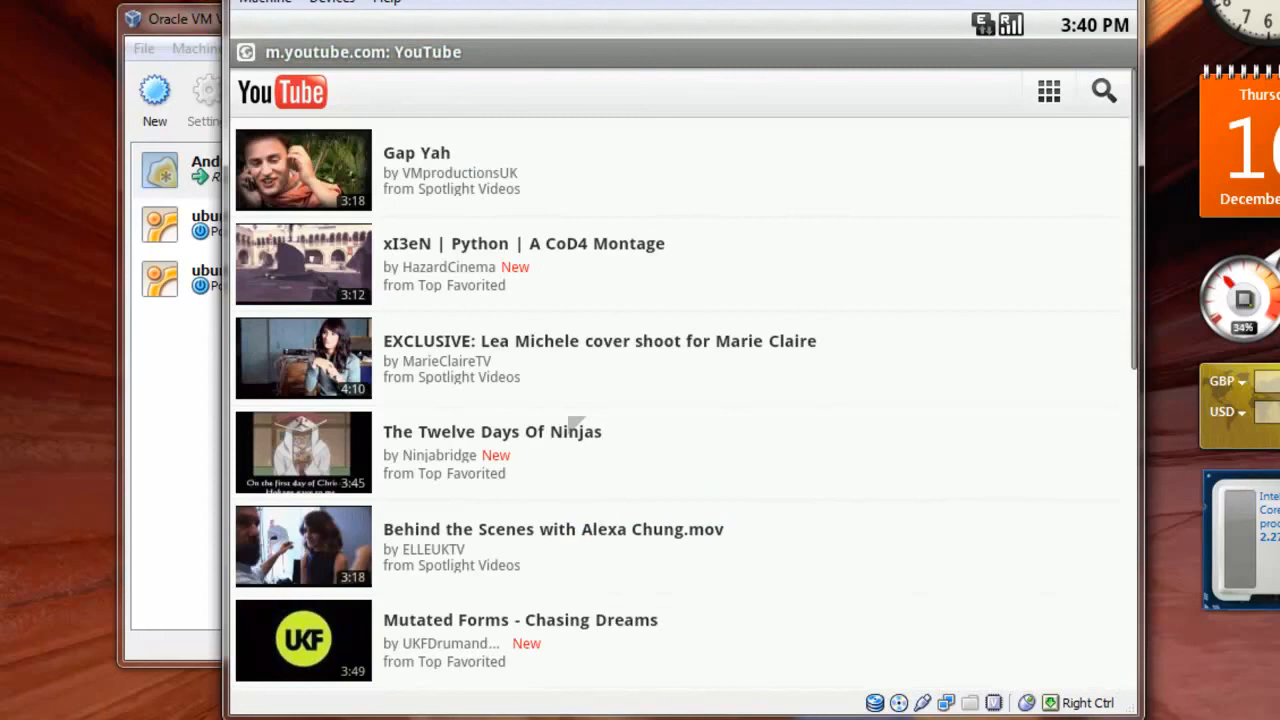
{"action": "key", "text": "Escape"}
{"action": "key", "text": "Escape"}
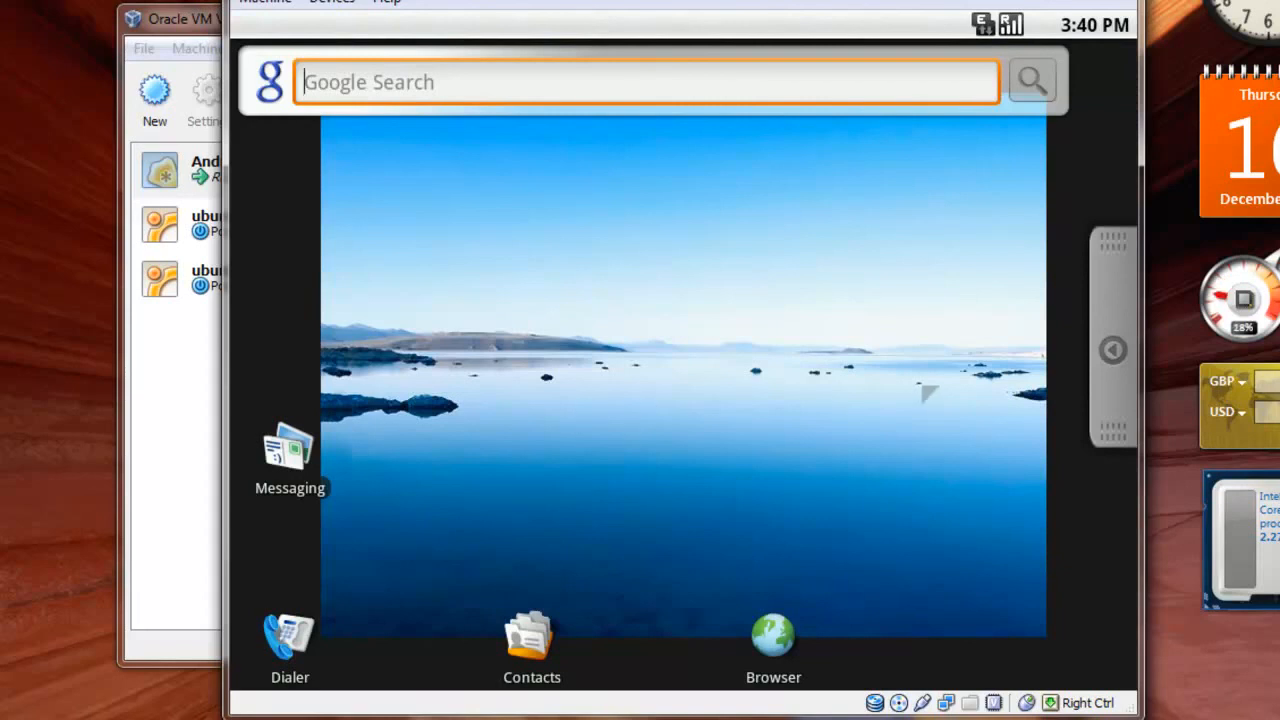
Show Android's application drawer once more and close the virtual machine with the Power off the machine option.
{"action": "left_click", "coordinate": [1100, 358]}
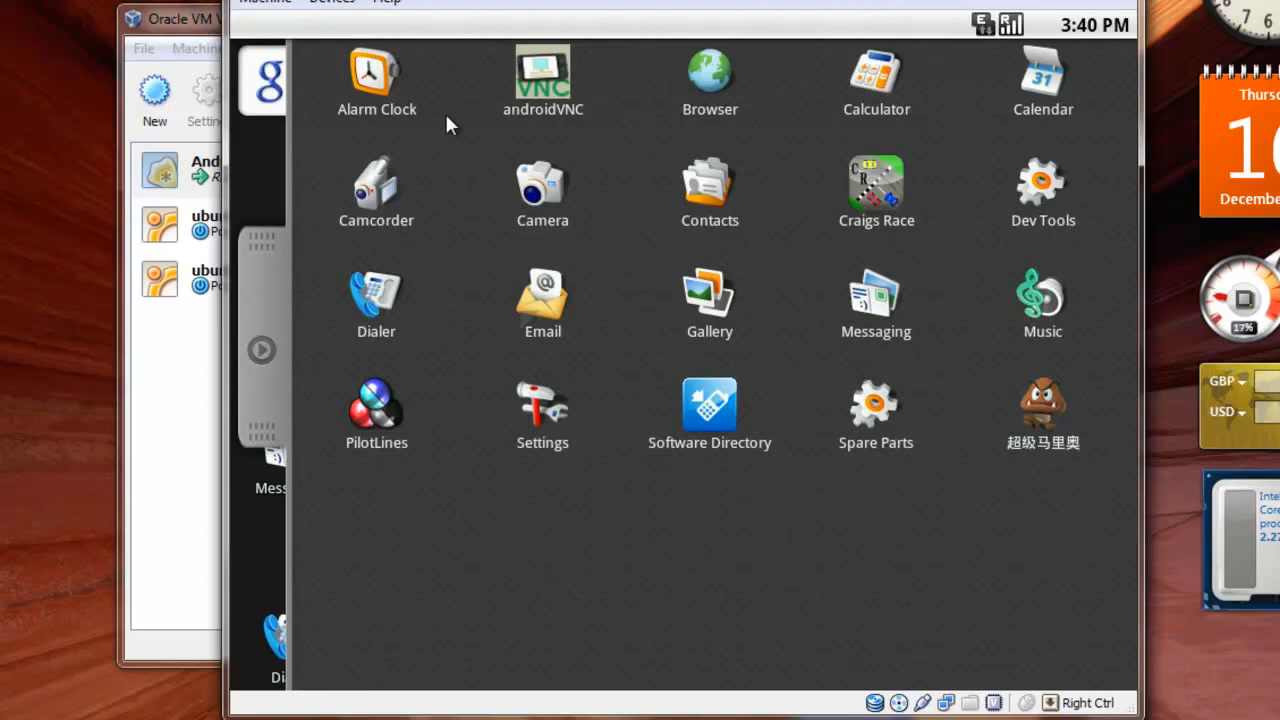
{"action": "left_click", "coordinate": [345, 4]}
{"action": "mouse_move", "coordinate": [265, 2]}
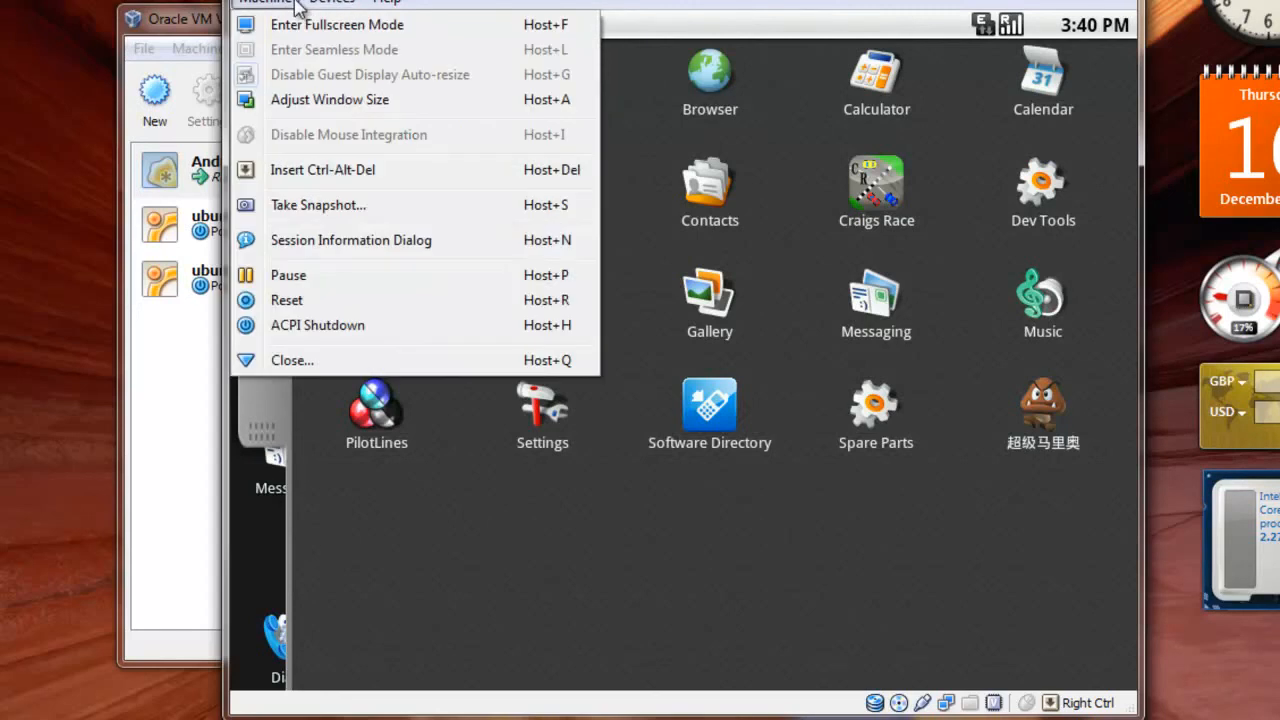
{"action": "left_click", "coordinate": [337, 360]}
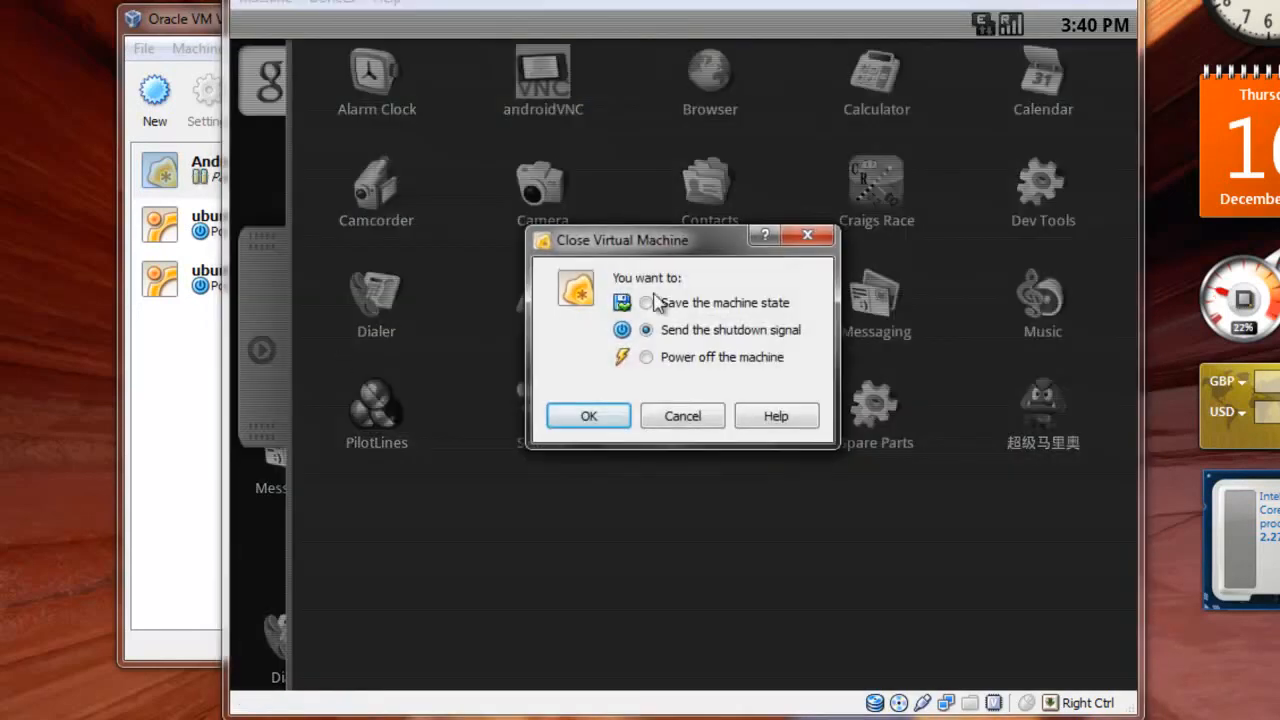
{"action": "left_click", "coordinate": [668, 362]}
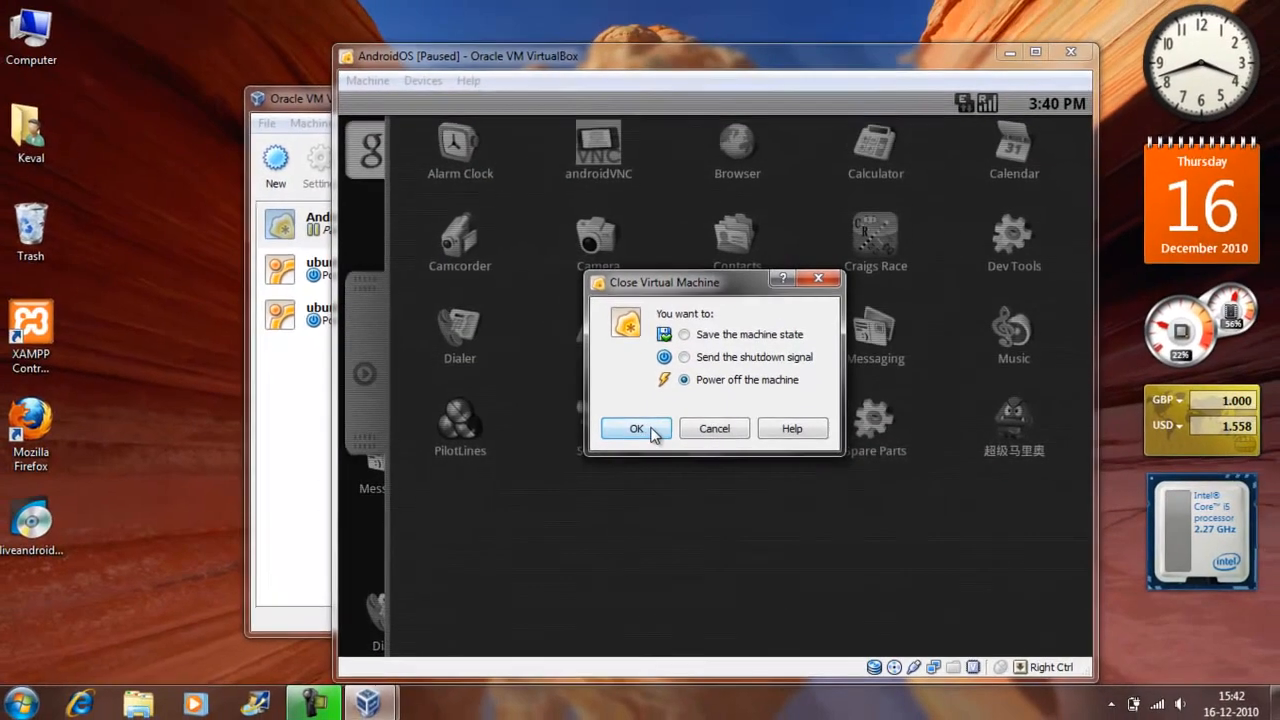
{"action": "left_click", "coordinate": [652, 430]}
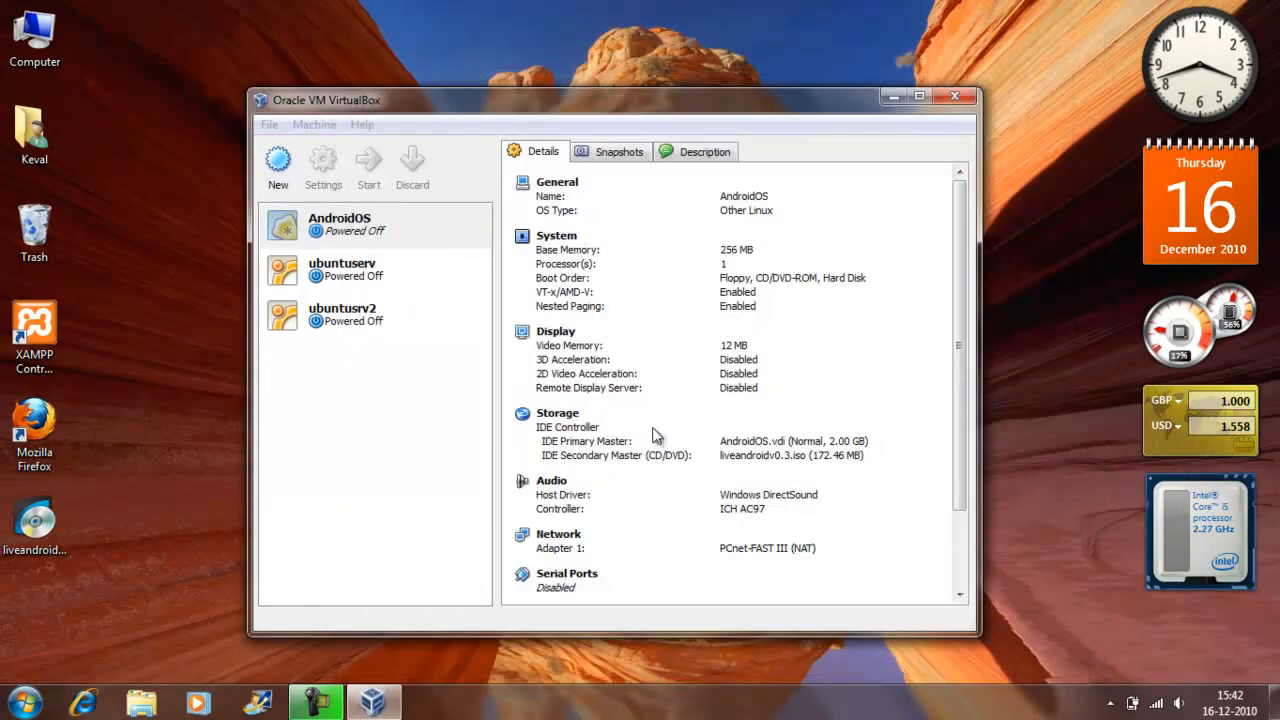